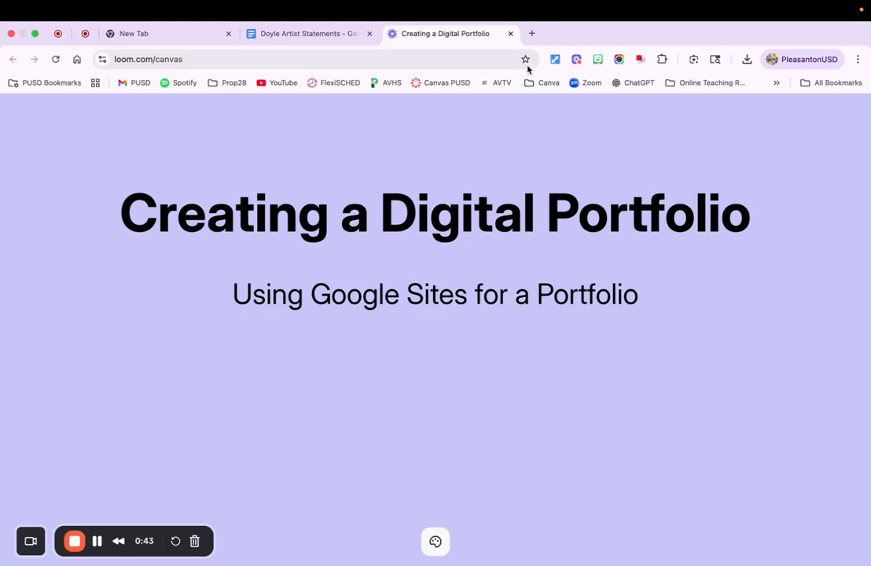
Open Google Sites in a new browser tab and create a blank site
left_click(531, 33)
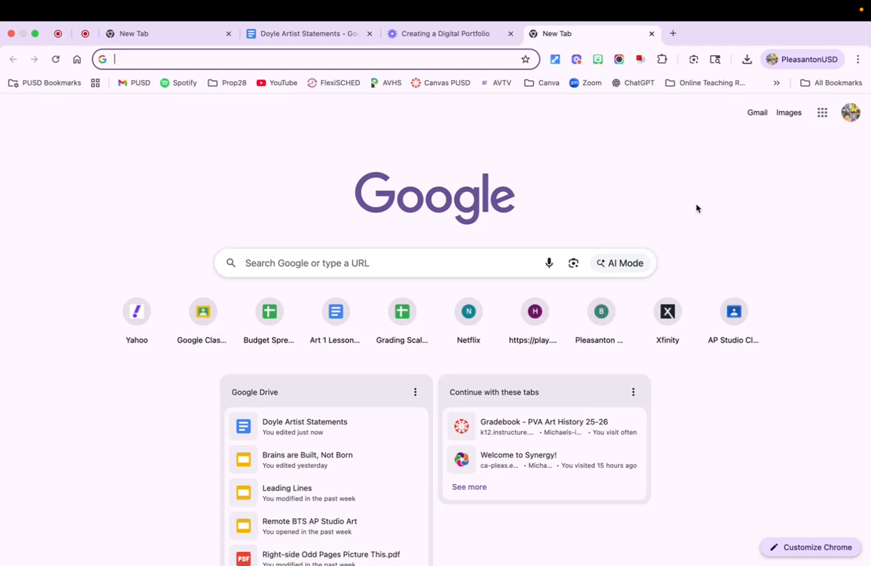
left_click(822, 113)
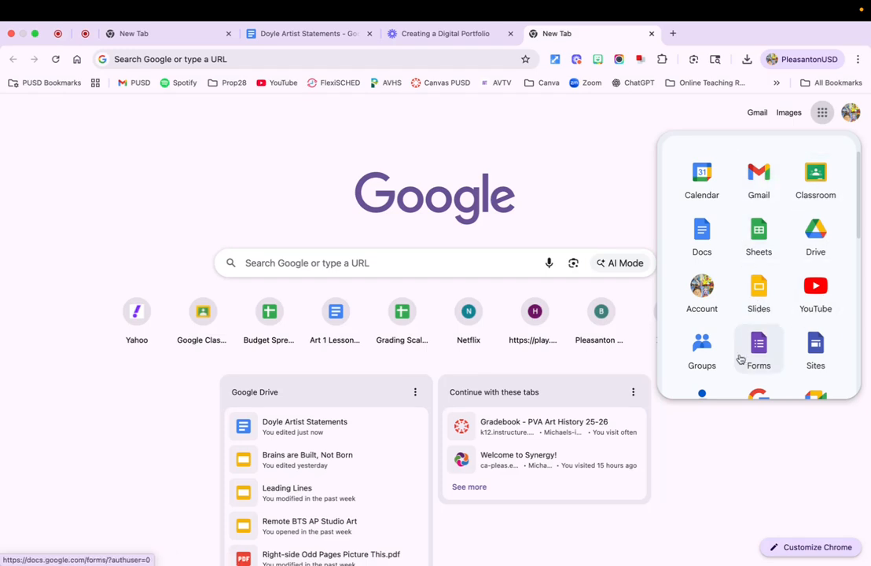
left_click(816, 348)
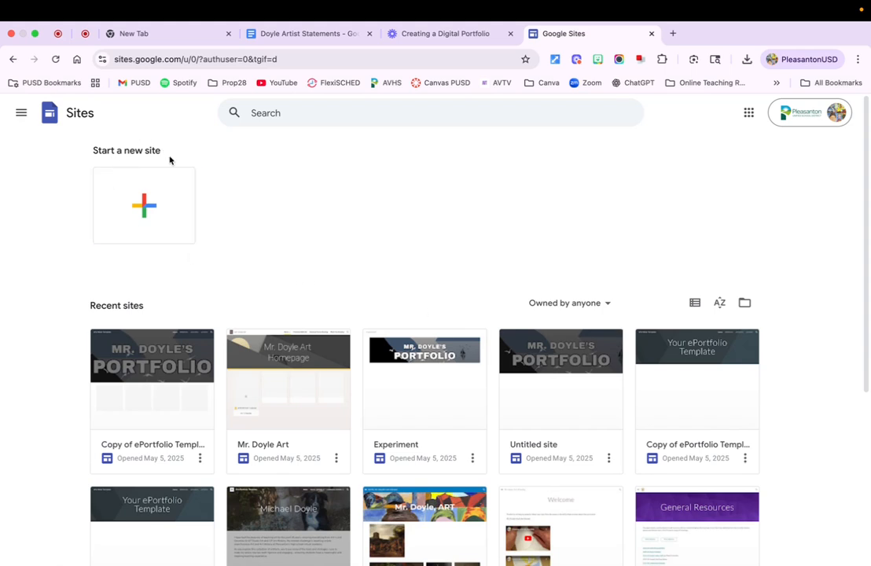
left_click(144, 205)
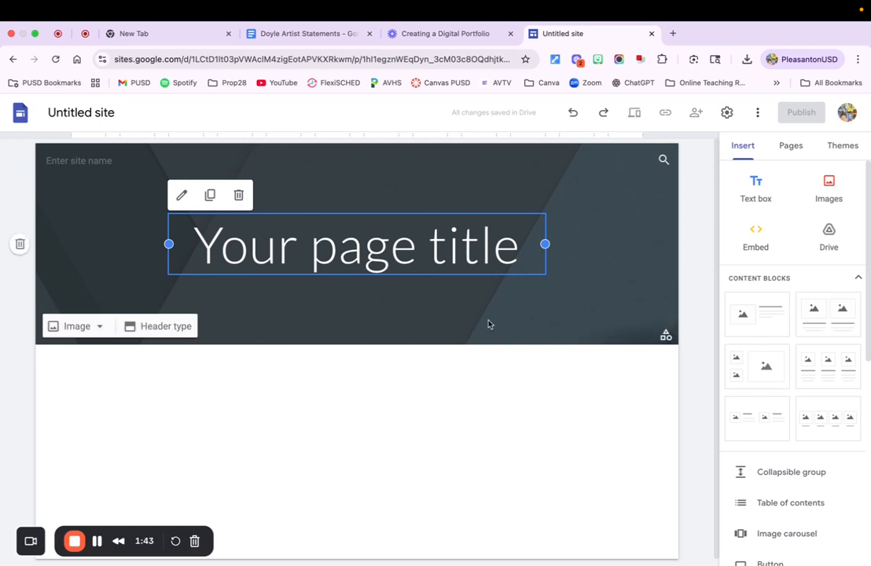
Replace the placeholder page title with the owner's title and surname in possessive form, followed by "Portfolio"
left_click(382, 248)
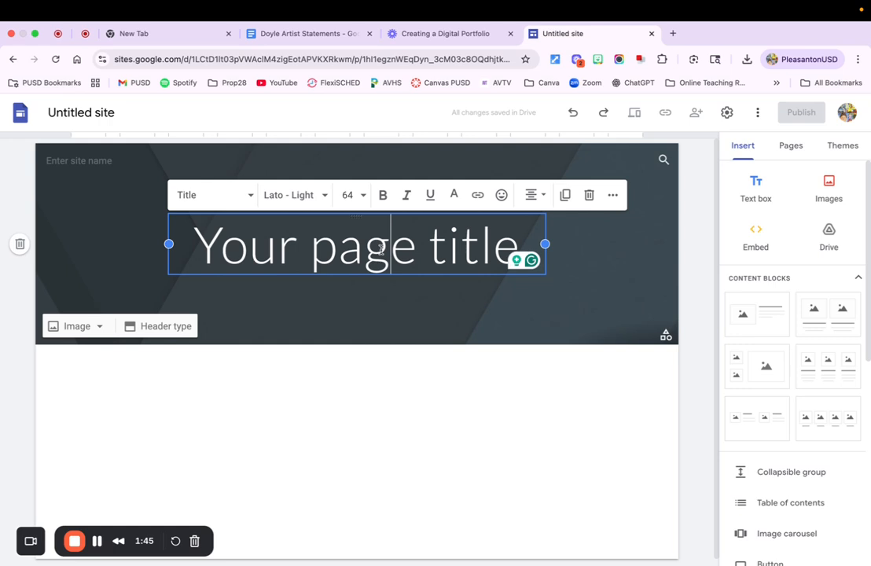
triple_click(381, 248)
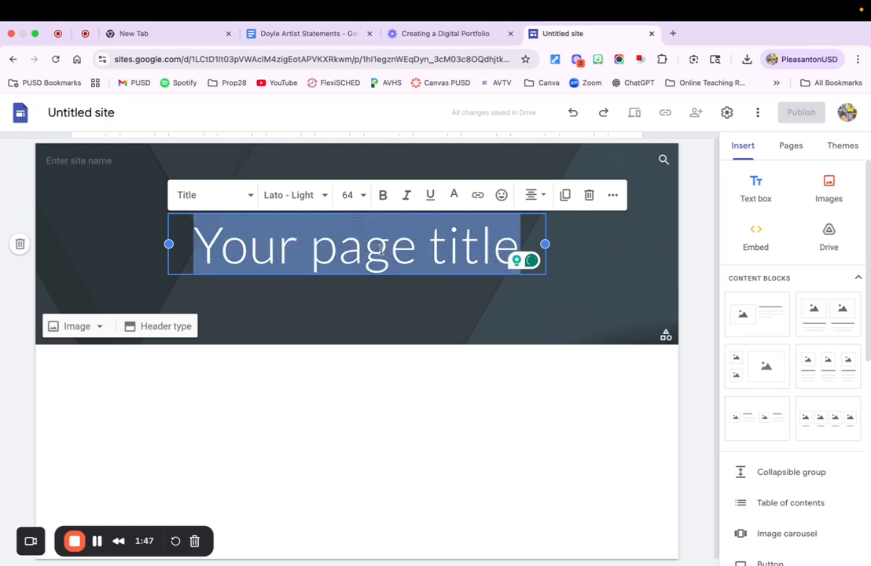
type("M")
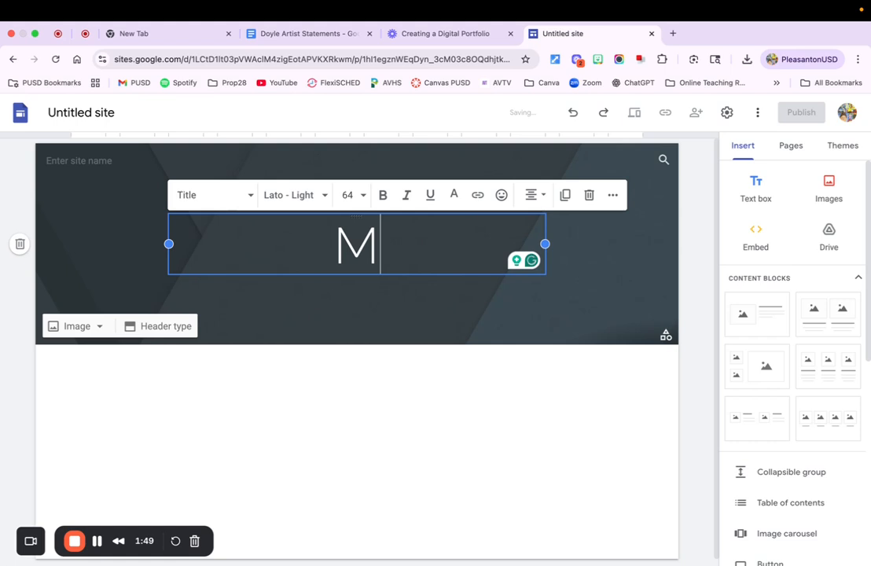
type("r.")
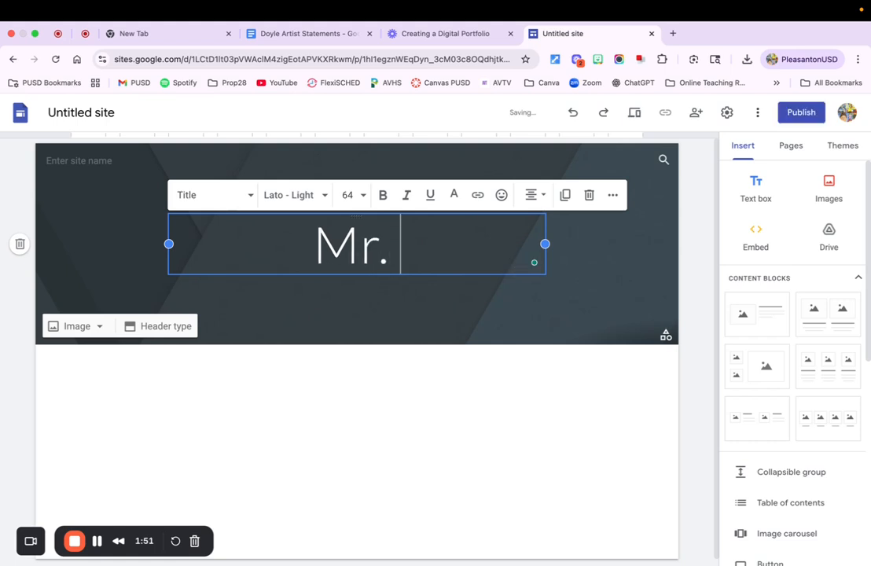
type(" Doyl'e")
key("BackSpace")
key("BackSpace")
type("e's")
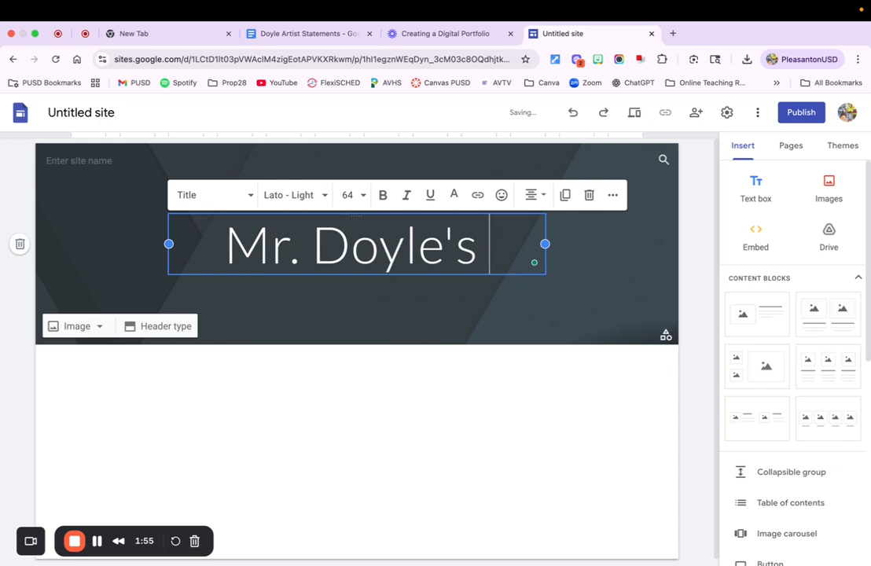
type(" Portfolio")
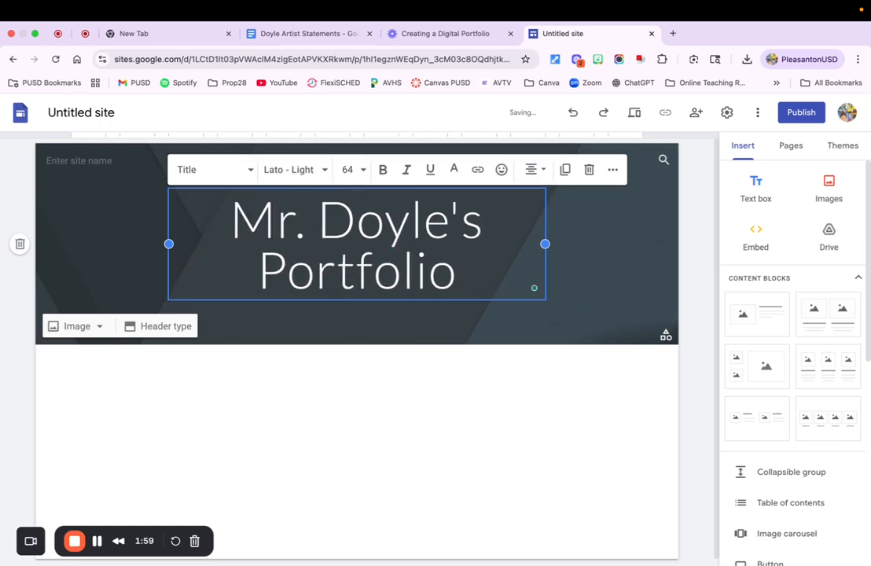
left_click(594, 253)
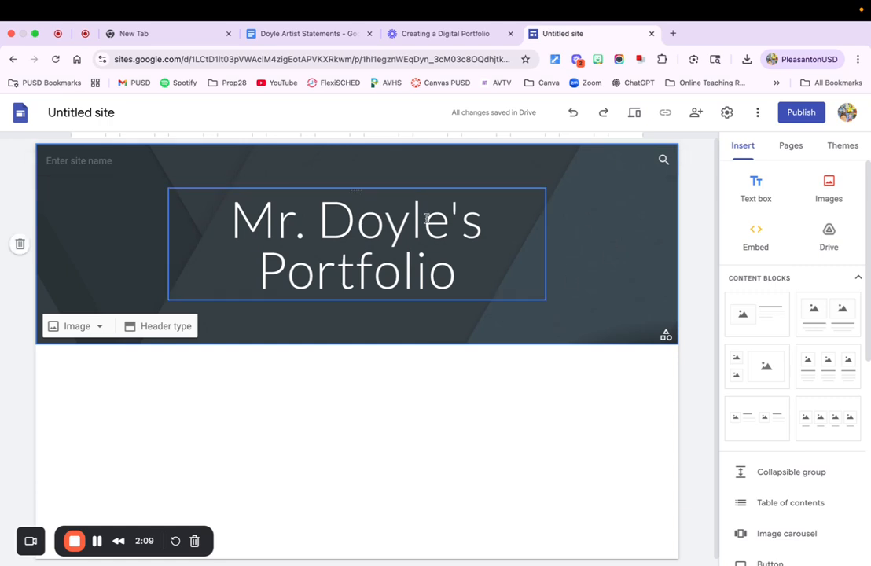
Upload Elephant.jpg from the Photos folder in Downloads as the header's background image
left_click(85, 329)
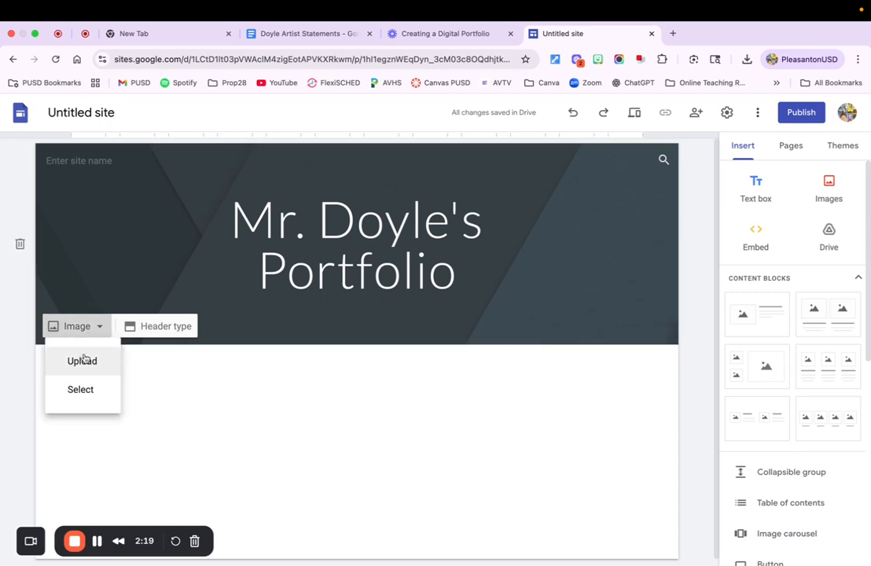
left_click(83, 360)
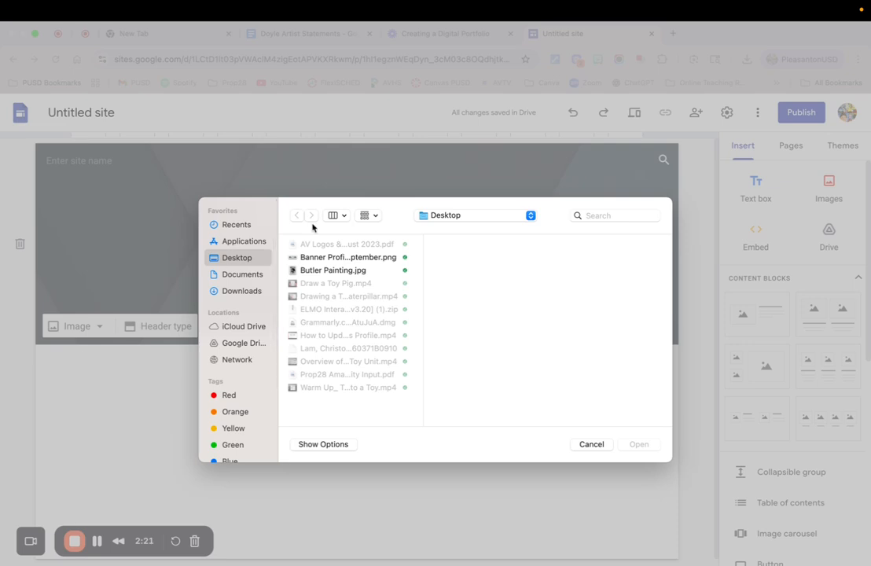
left_click(236, 292)
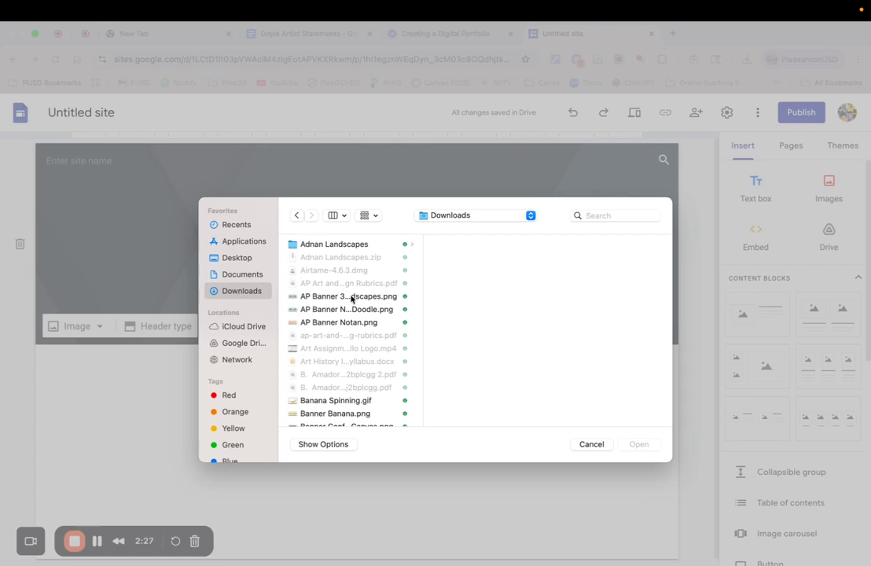
scroll(346, 305, "down", 10)
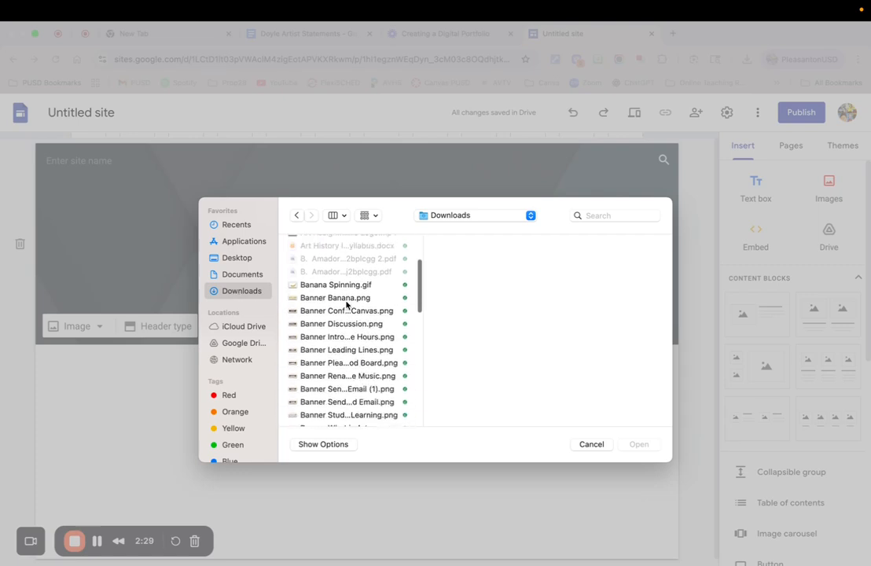
scroll(346, 305, "down", 12)
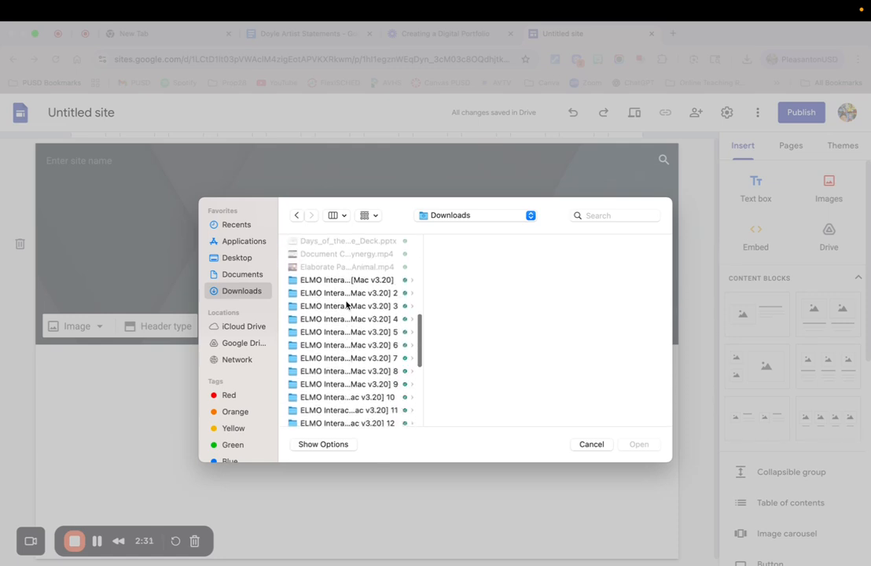
scroll(346, 305, "down", 3)
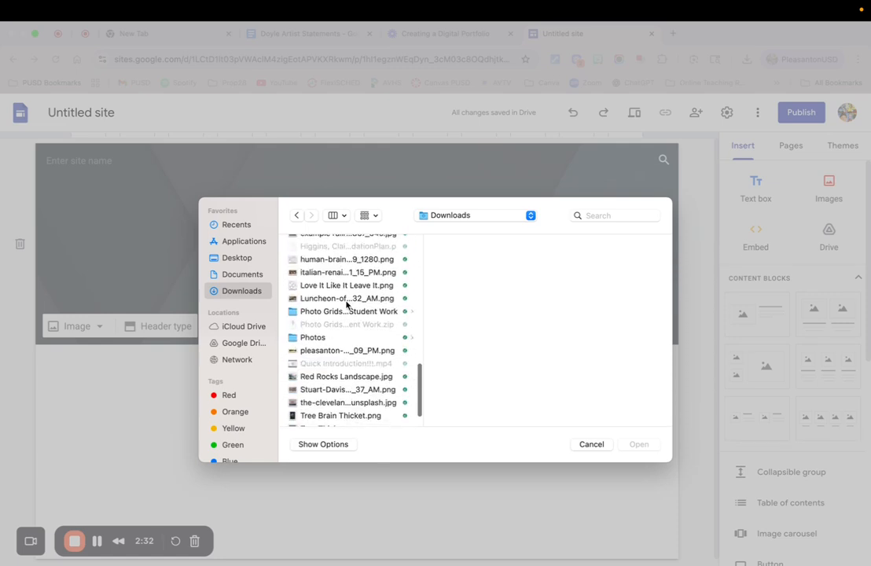
left_click(294, 338)
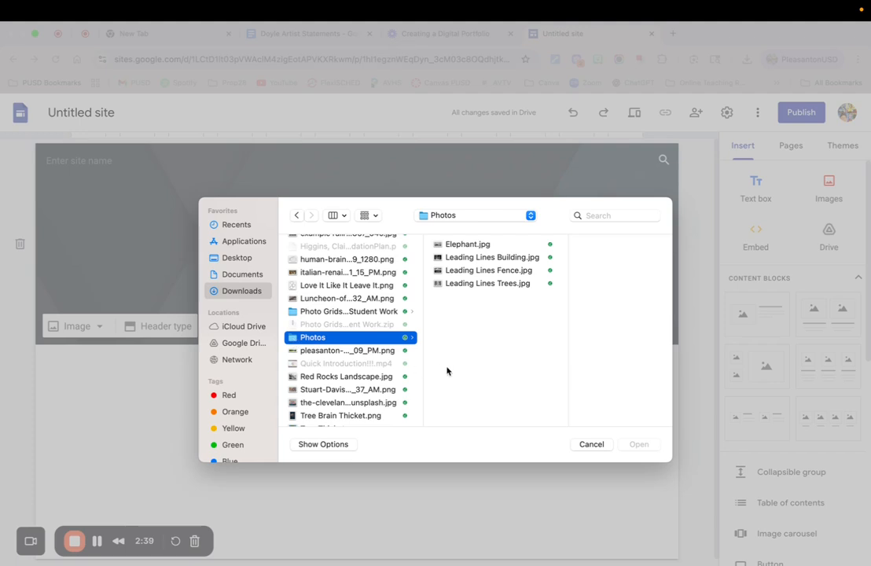
left_click(464, 245)
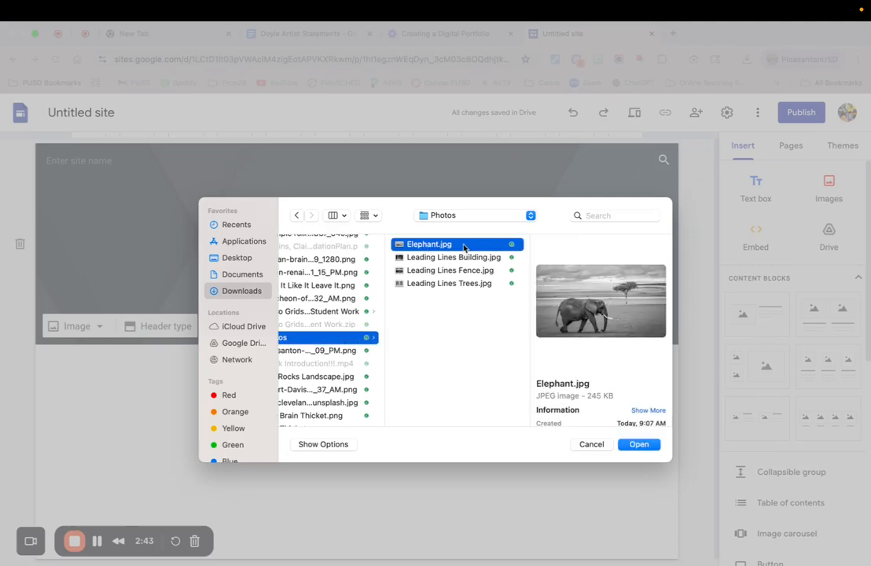
left_click(639, 445)
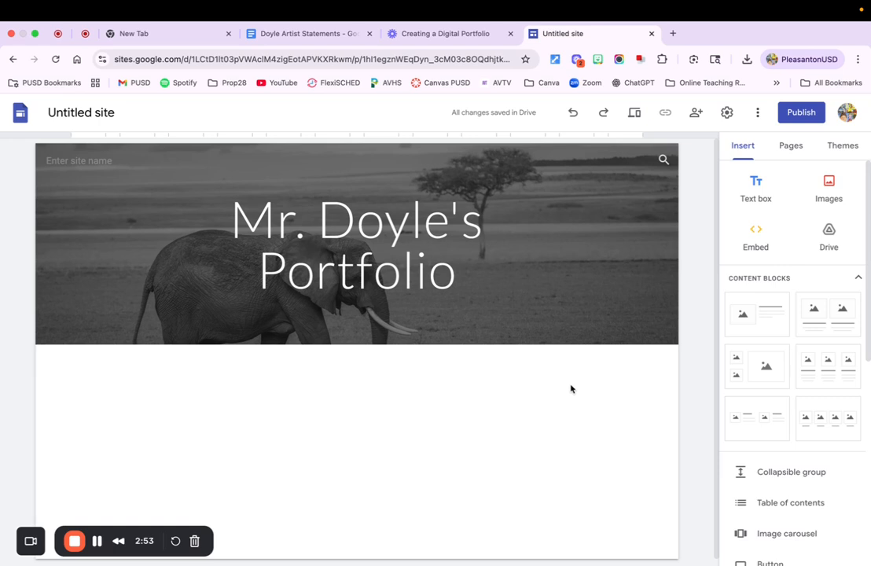
Switch the header image's readability adjustment off and back on
mouse_move(614, 334)
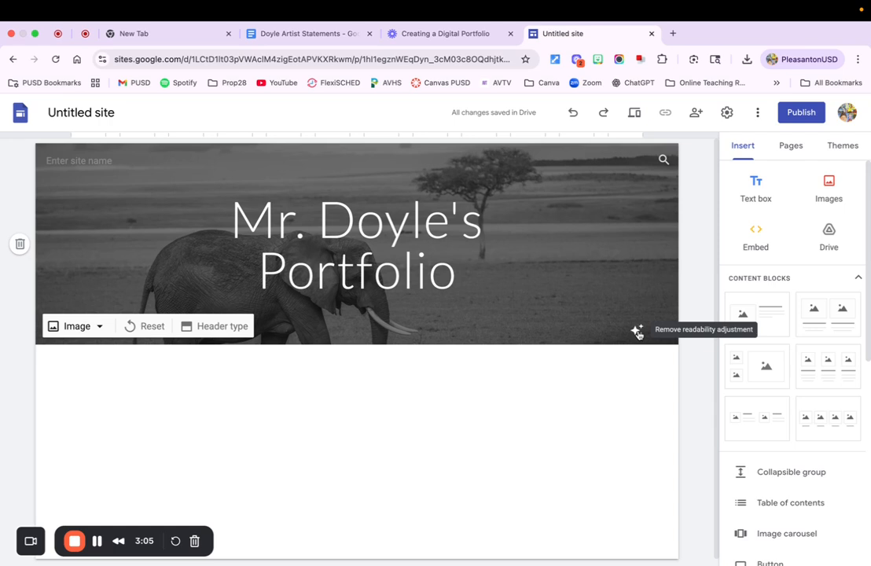
left_click(638, 331)
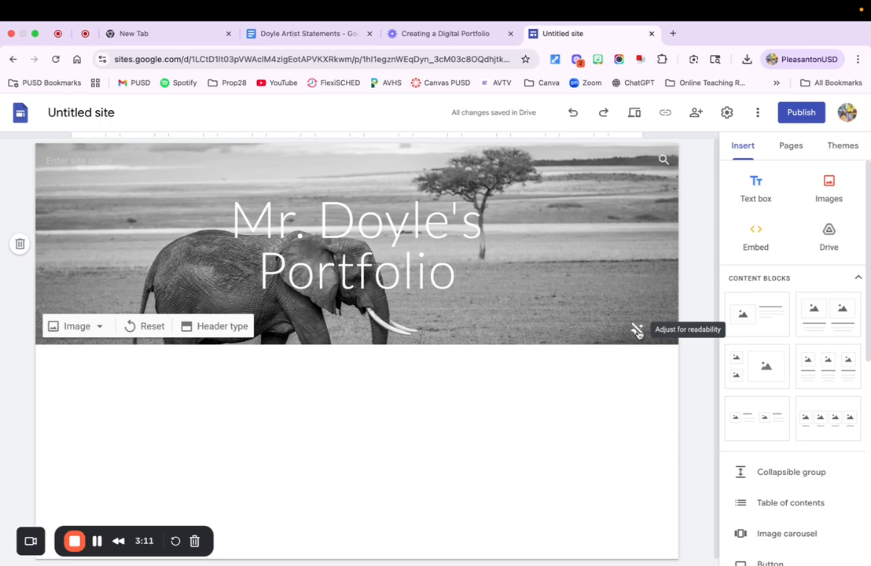
left_click(638, 332)
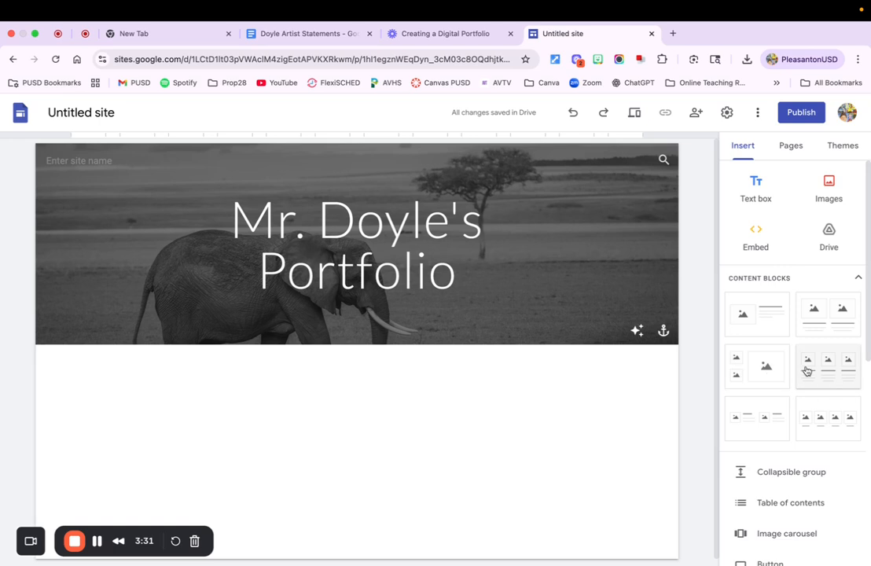
Add a block with one image beside text below the header and paste the third-person biography from the artist statements document into its heading
left_click(763, 314)
left_click_drag(763, 314, 415, 411)
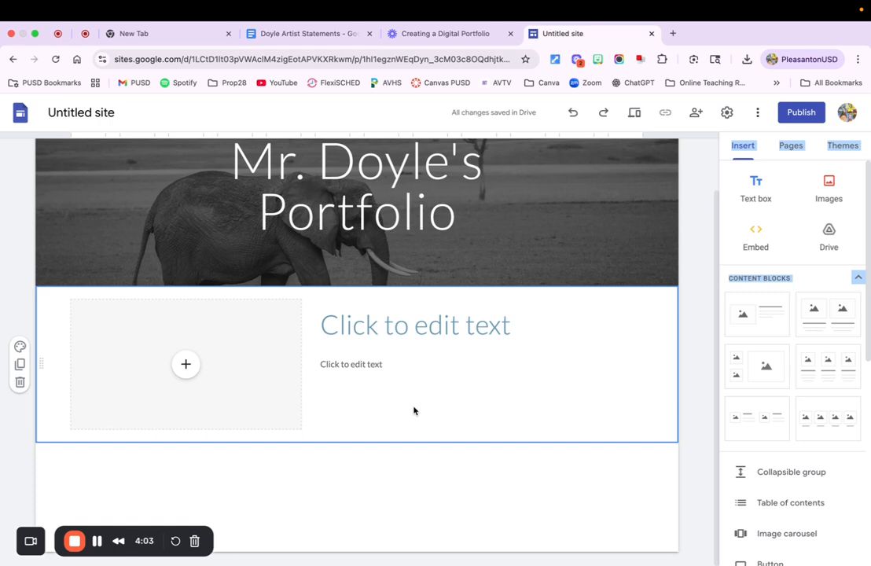
left_click(312, 36)
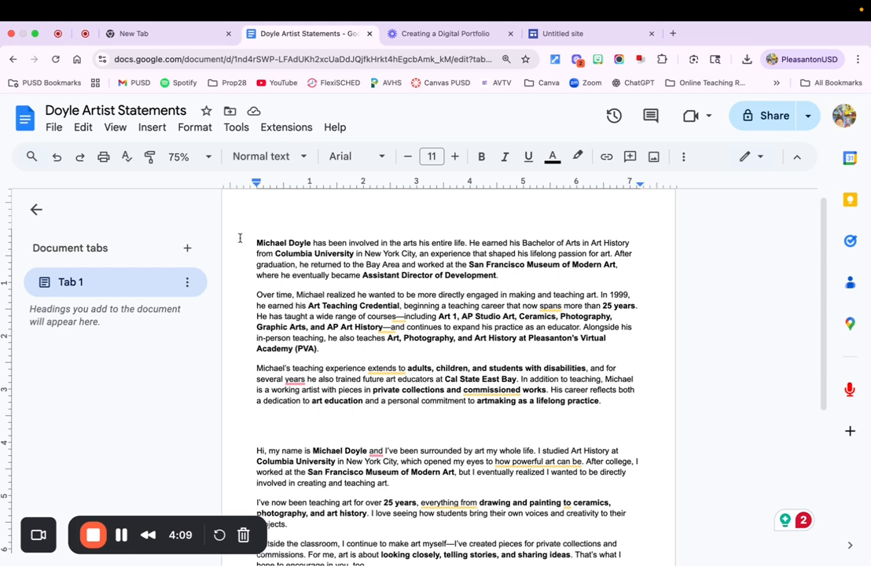
left_click_drag(255, 243, 608, 398)
key("super+c")
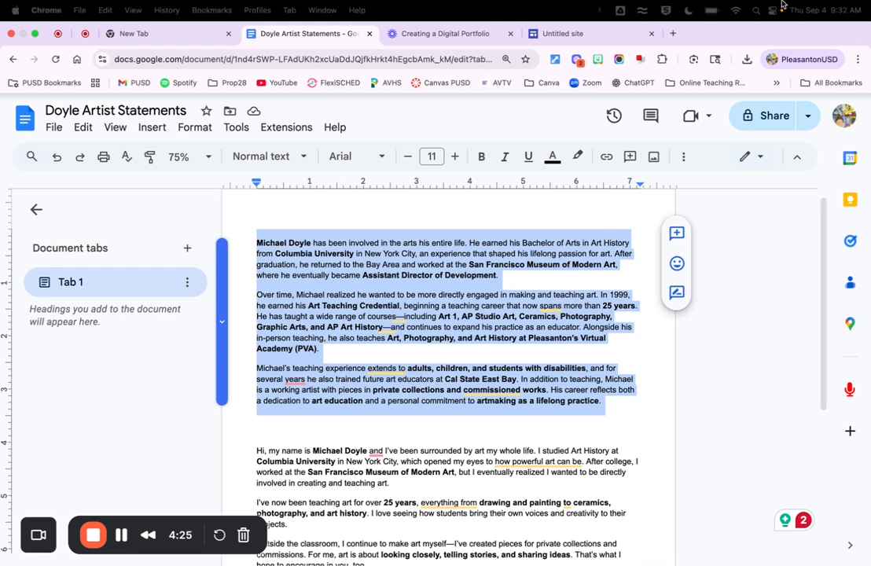
left_click(604, 35)
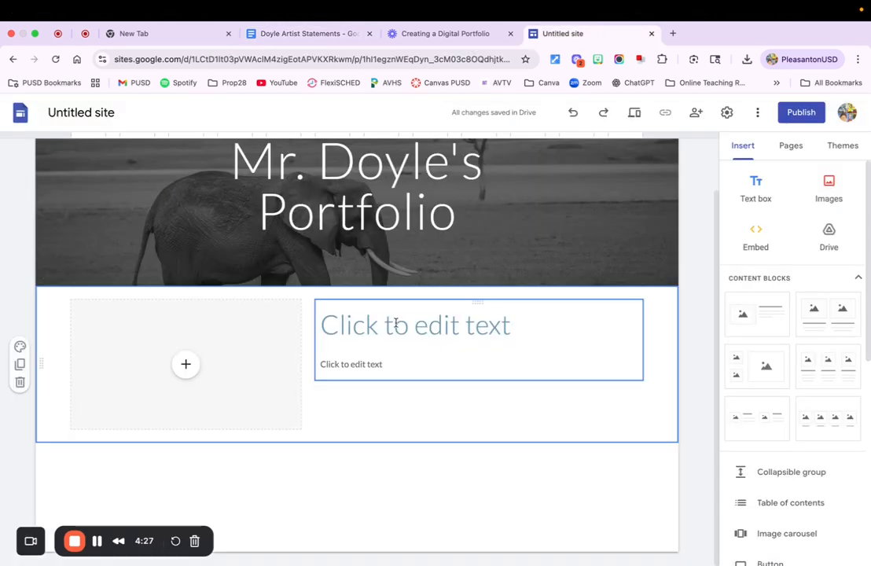
left_click(333, 321)
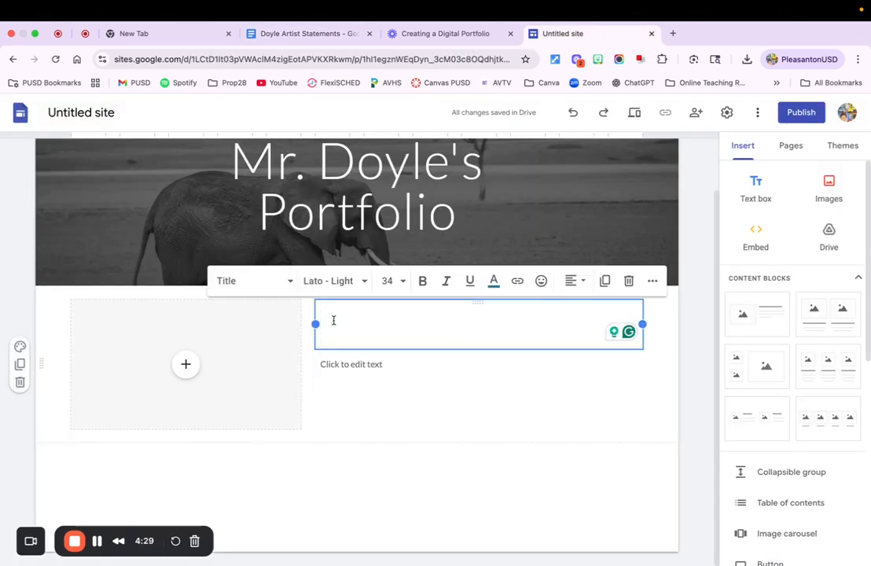
key("super+v")
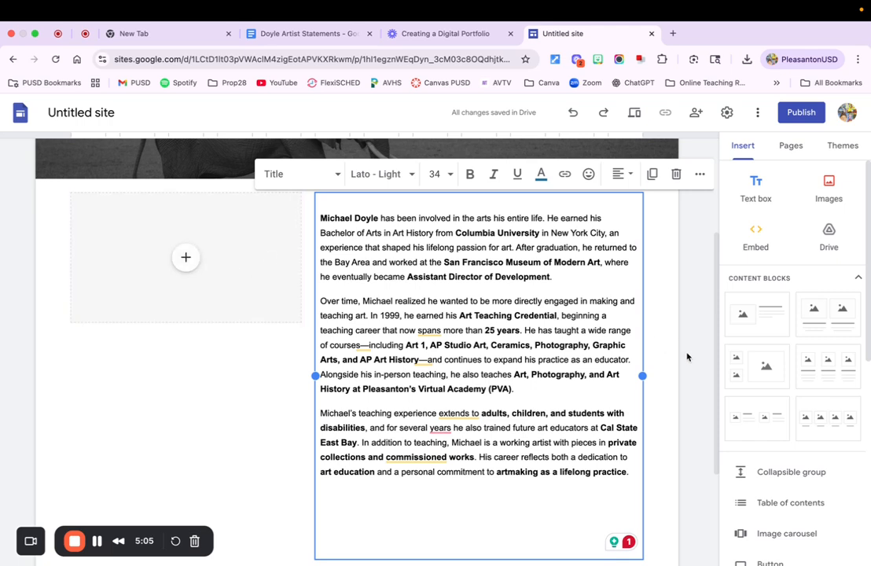
Add a second block with one image beside text below the biography section
scroll(688, 357, "down", 2)
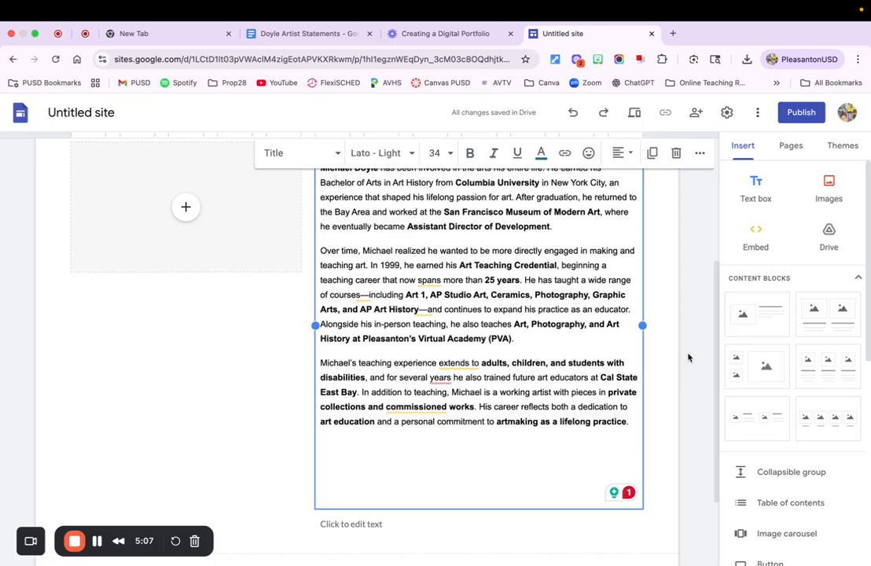
scroll(687, 358, "down", 3)
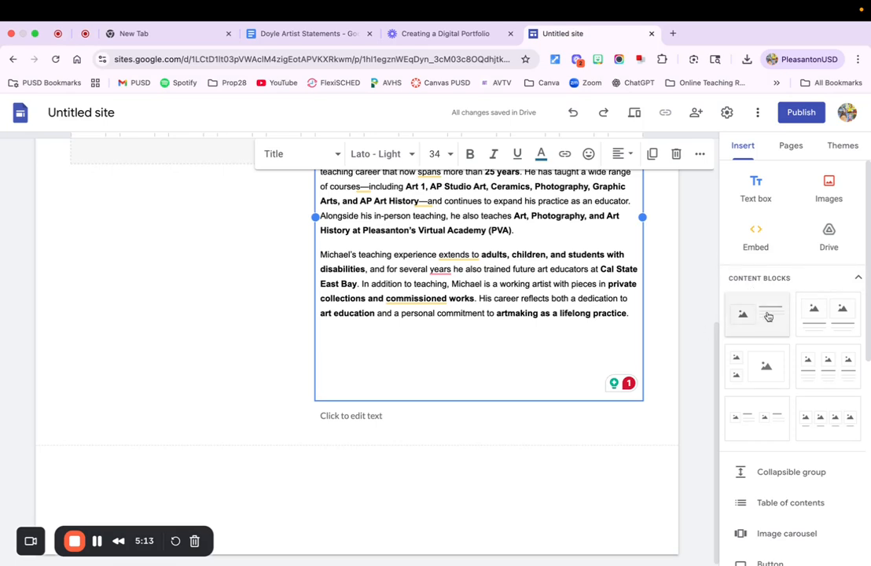
left_click_drag(768, 316, 346, 503)
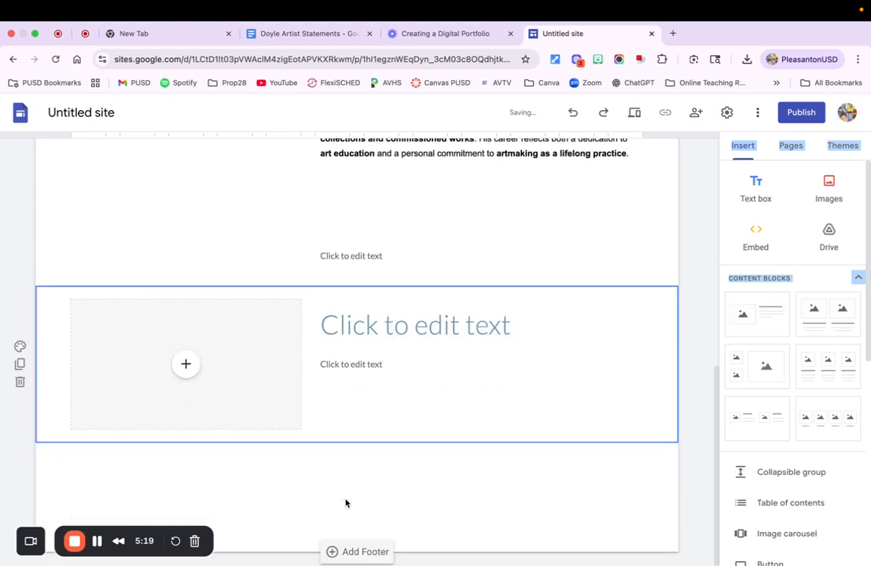
Copy the first-person statement from the artist statements document and paste it into the heading of the second image-and-text block
left_click(297, 34)
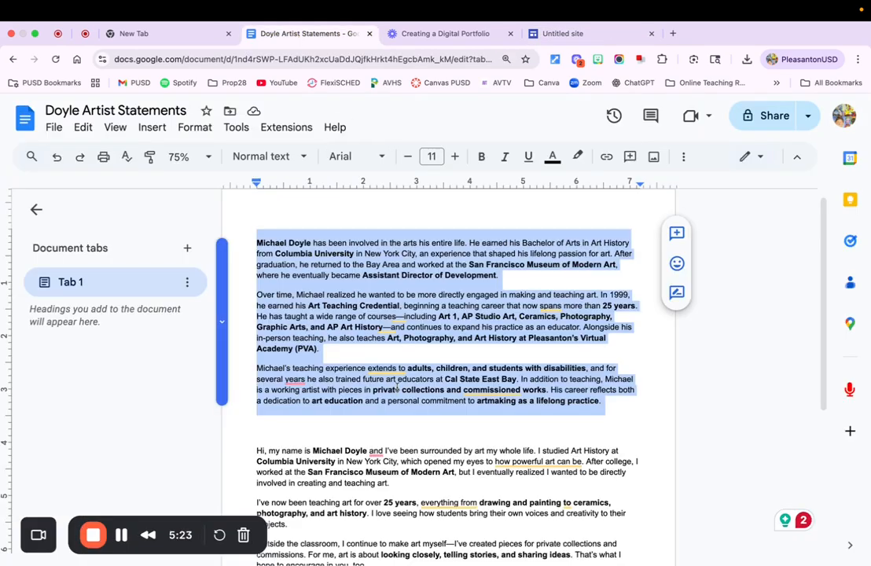
scroll(397, 386, "down", 3)
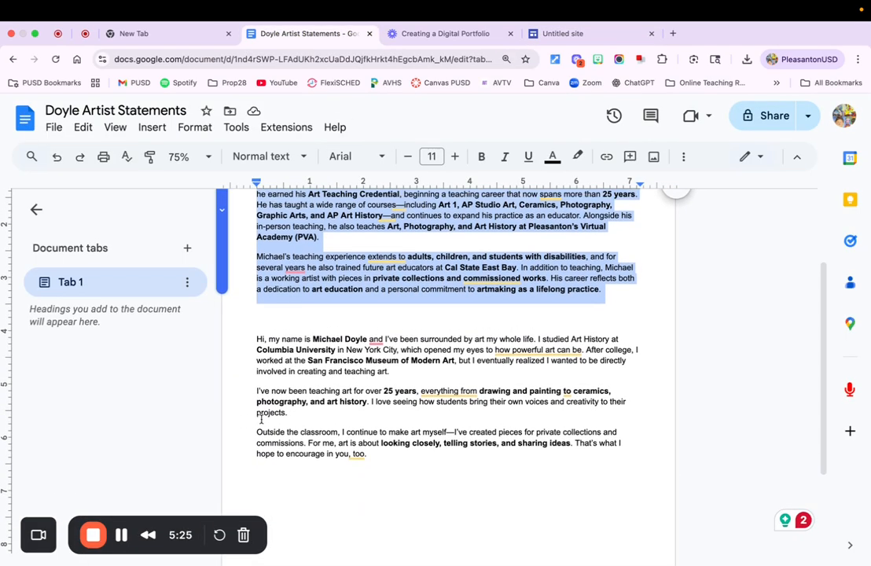
left_click(370, 454)
left_click_drag(371, 454, 255, 344)
key("super+c")
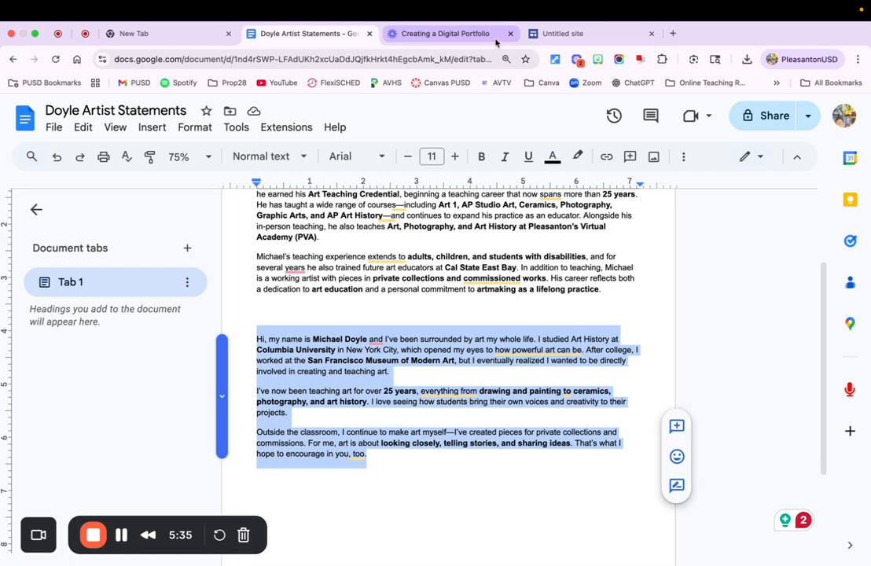
left_click(601, 39)
left_click(356, 331)
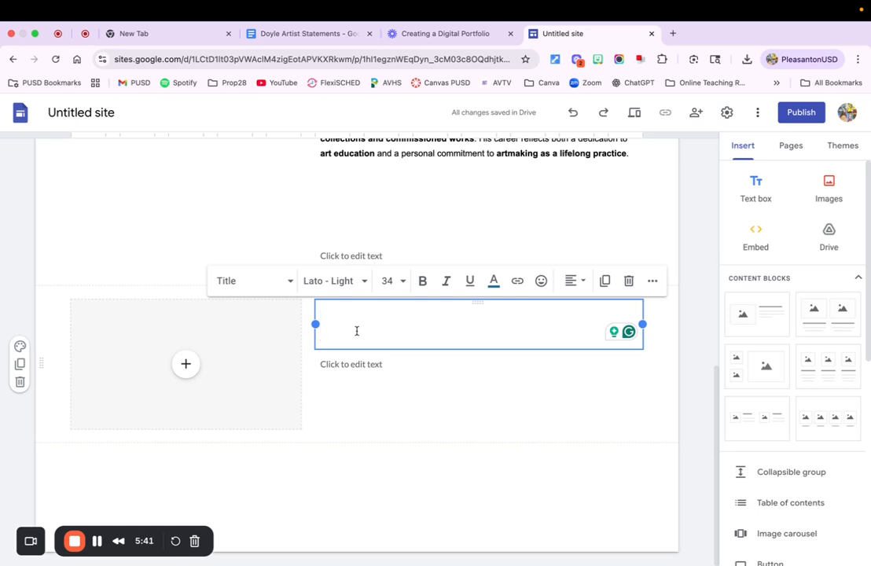
key("super+v")
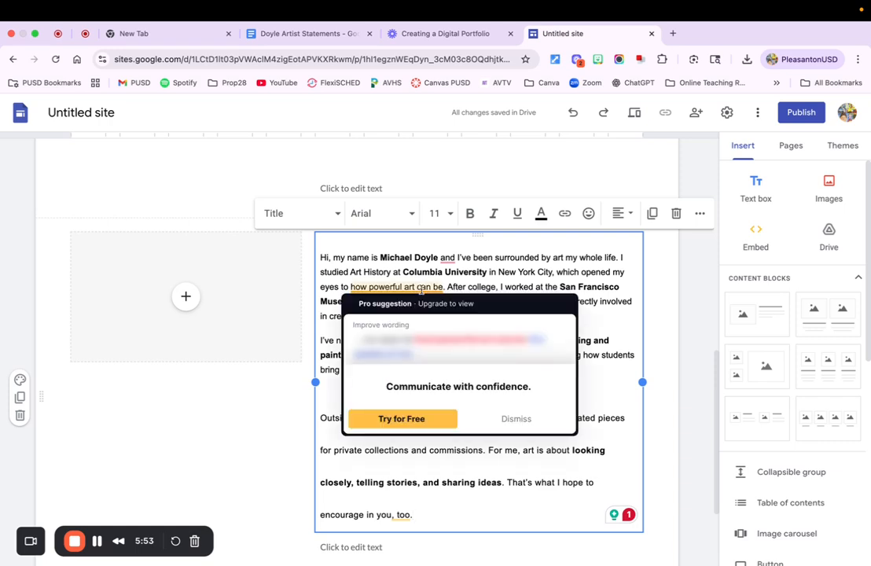
scroll(421, 291, "up", 5)
scroll(421, 290, "up", 5)
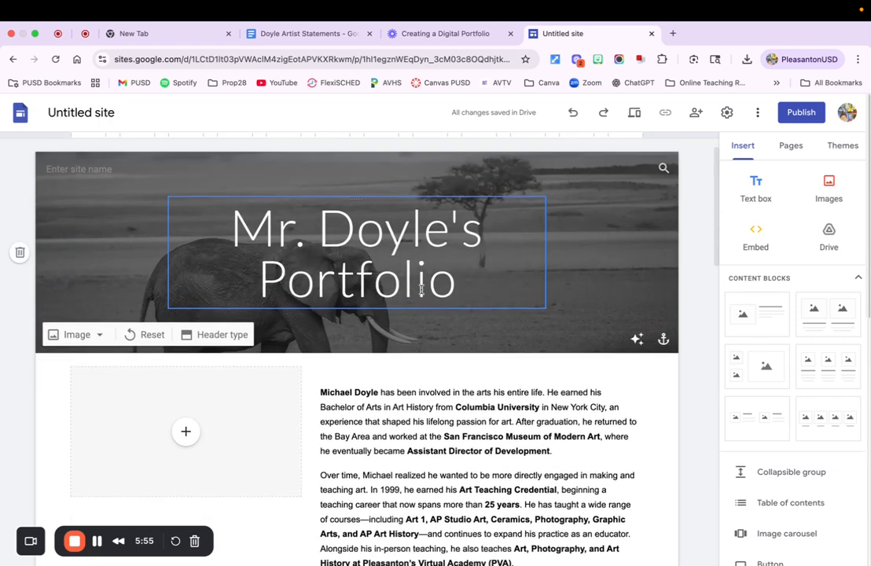
scroll(421, 289, "down", 3)
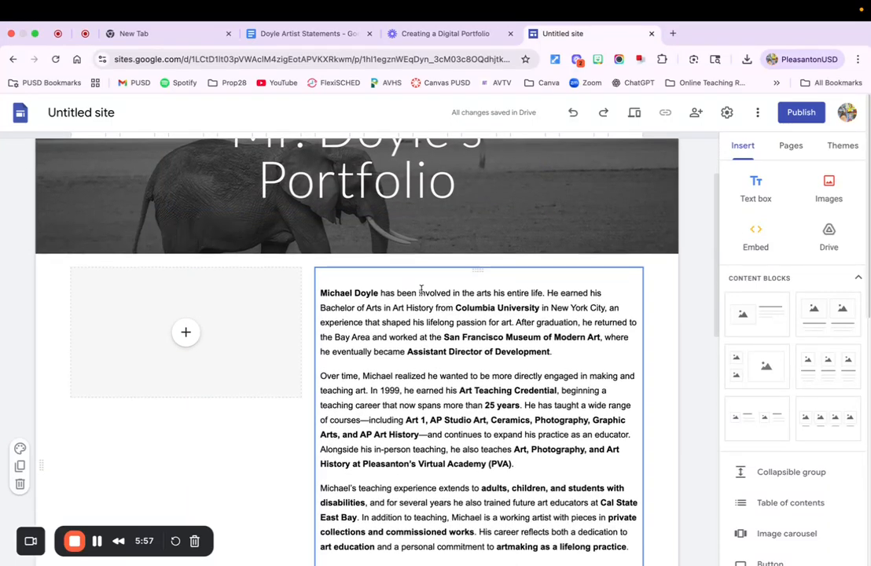
scroll(141, 393, "down", 2)
scroll(142, 393, "up", 4)
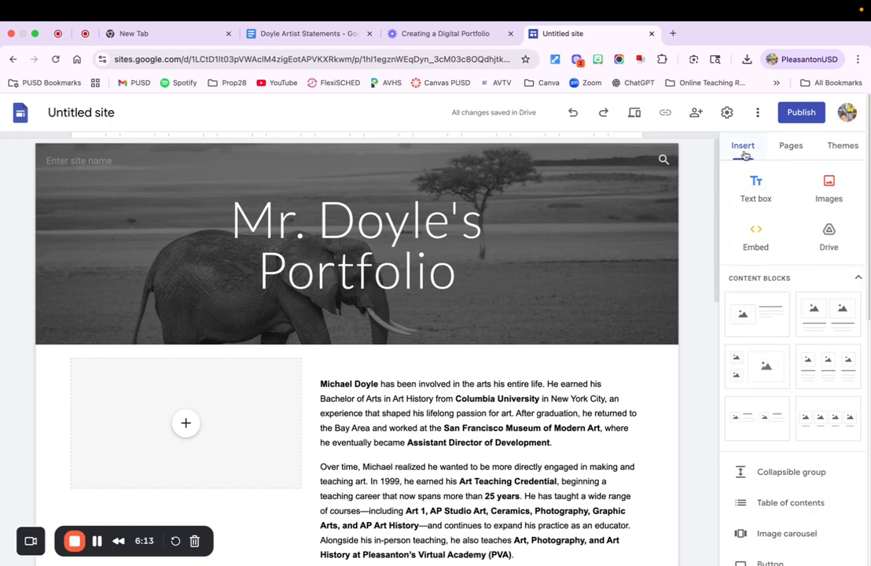
Add a new page named Leading Lines to the site
left_click(790, 148)
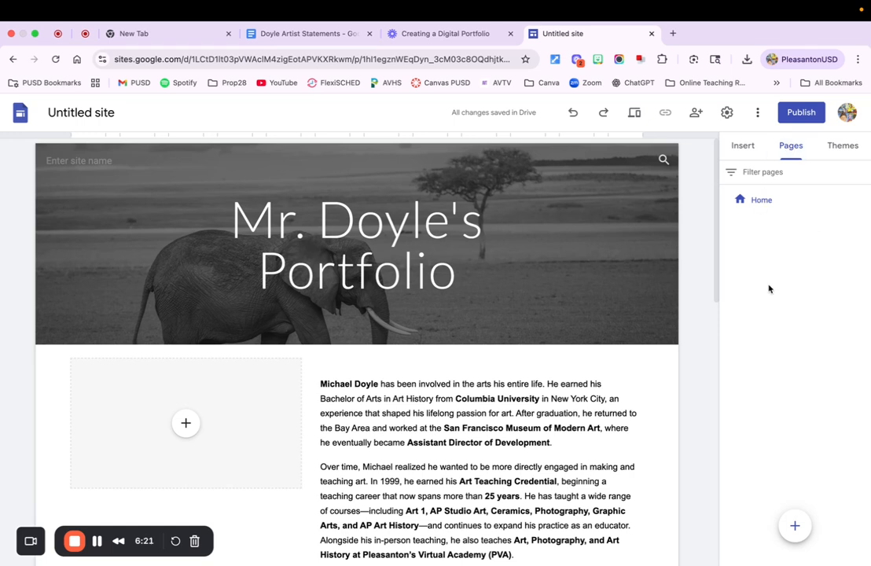
mouse_move(793, 527)
left_click(745, 147)
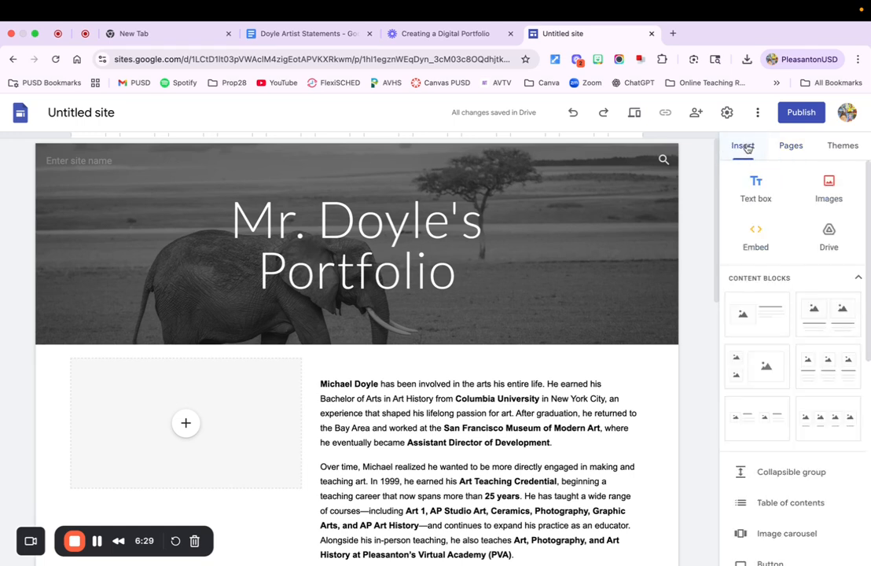
left_click(791, 147)
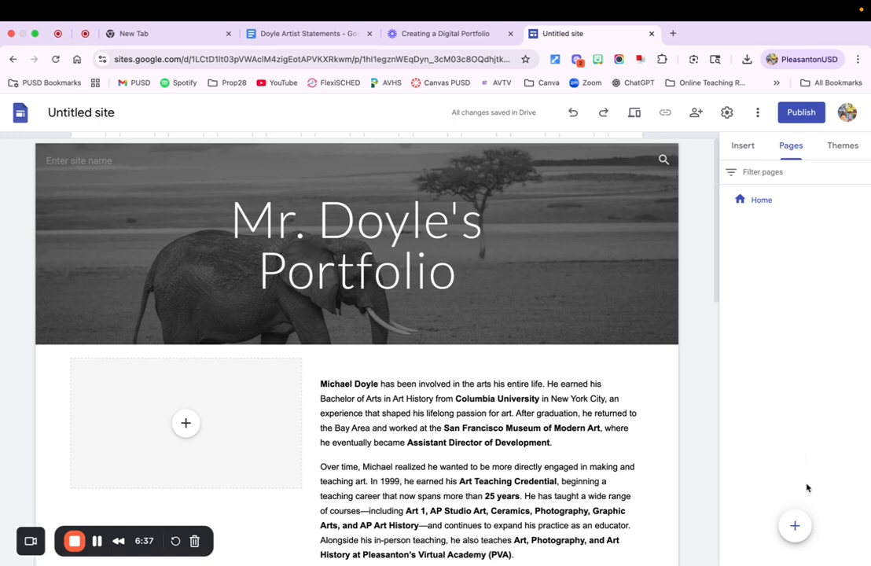
left_click(796, 526)
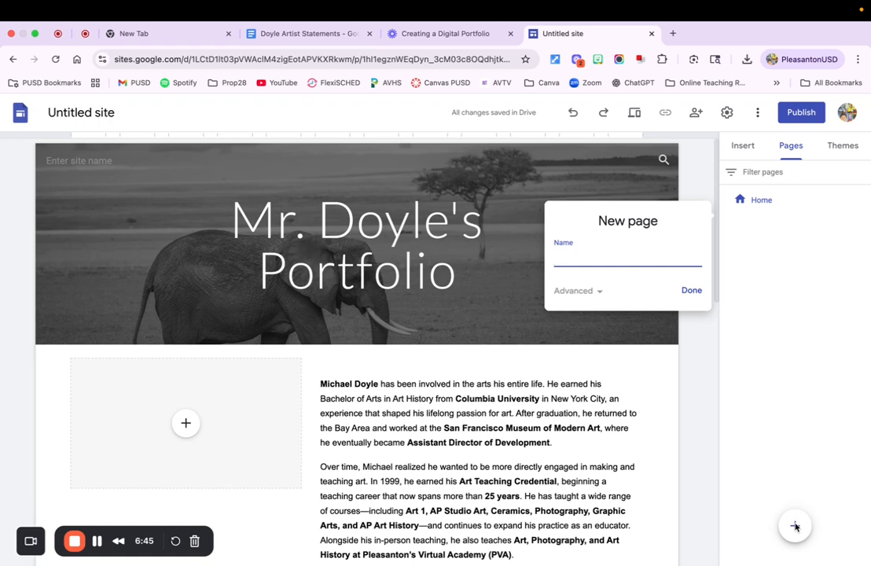
type("Leading Lines")
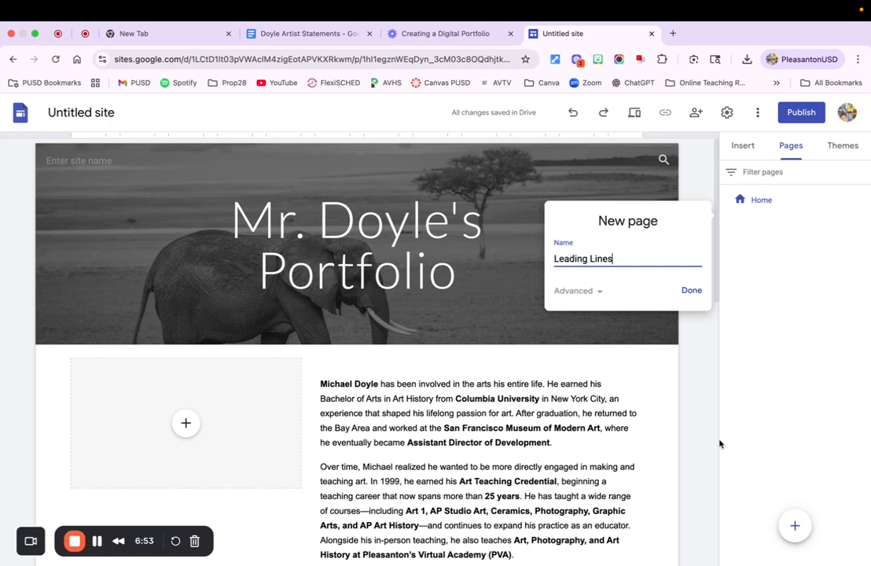
left_click(691, 290)
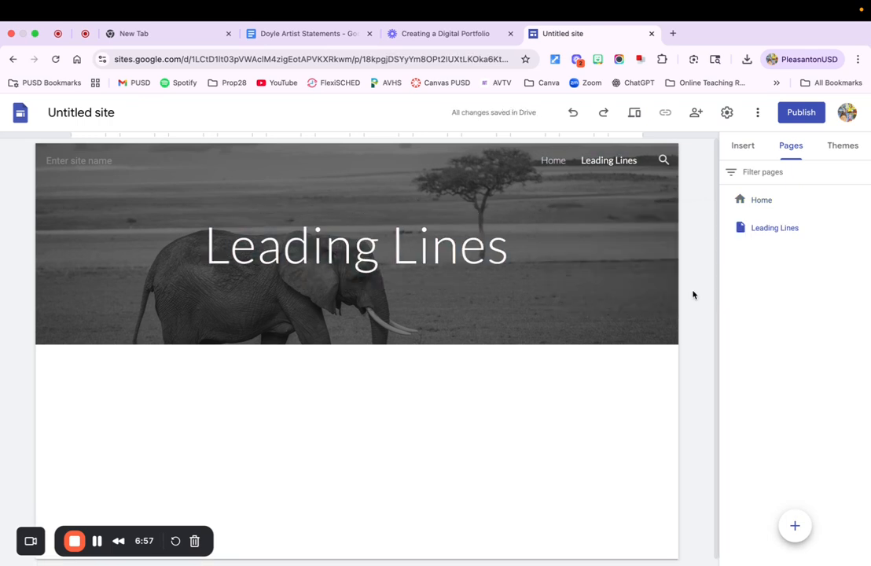
Check the site navigation by going to the Home page and back to the Leading Lines page
mouse_move(613, 265)
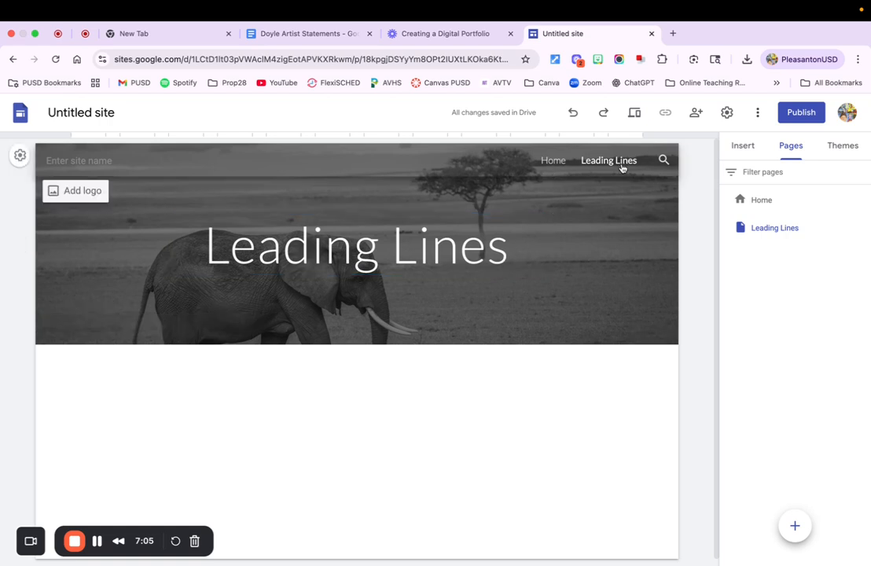
left_click(552, 161)
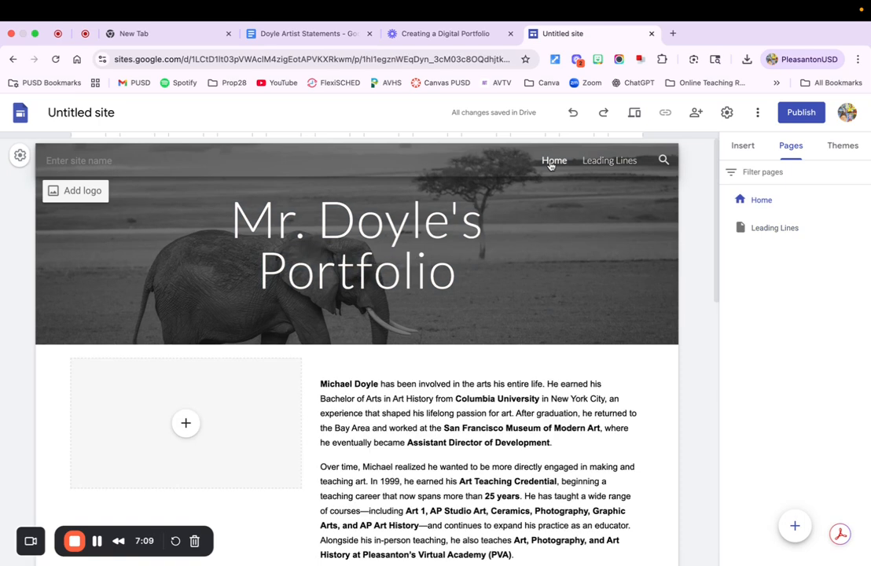
left_click(599, 161)
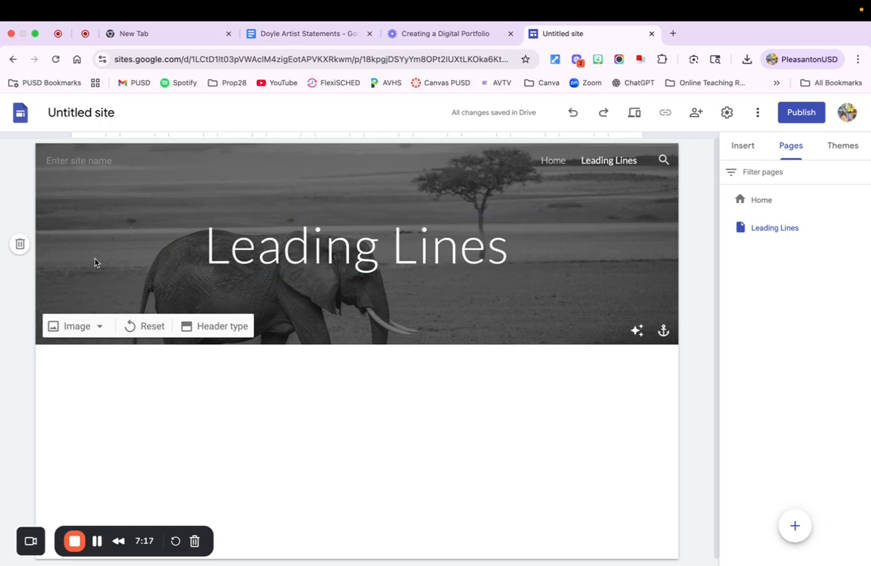
Upload Leading Lines Fence.jpg from the Photos folder as the Leading Lines page's header image
left_click(75, 329)
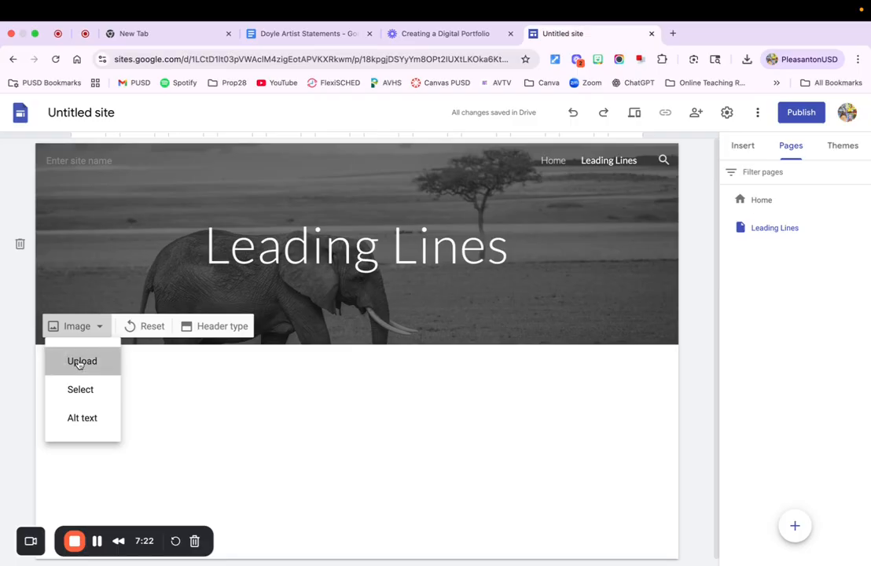
left_click(79, 362)
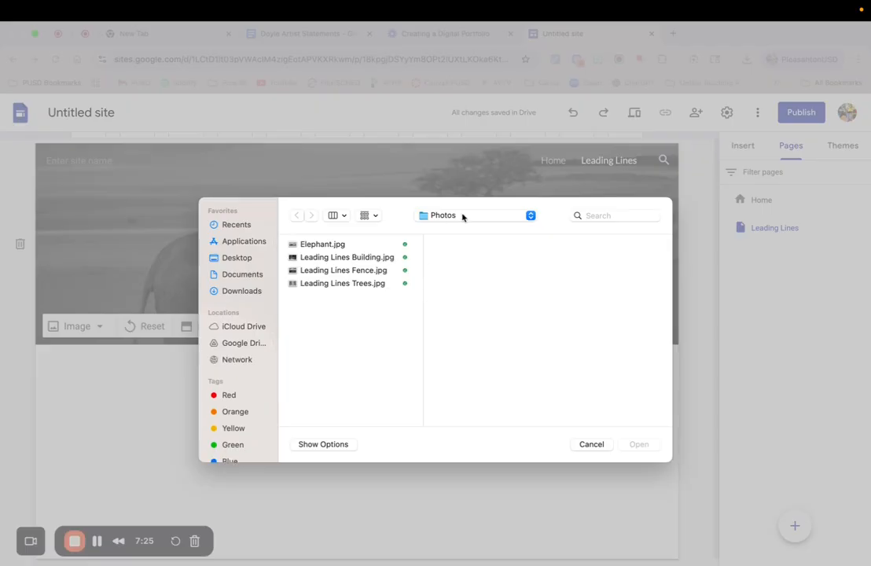
left_click(332, 273)
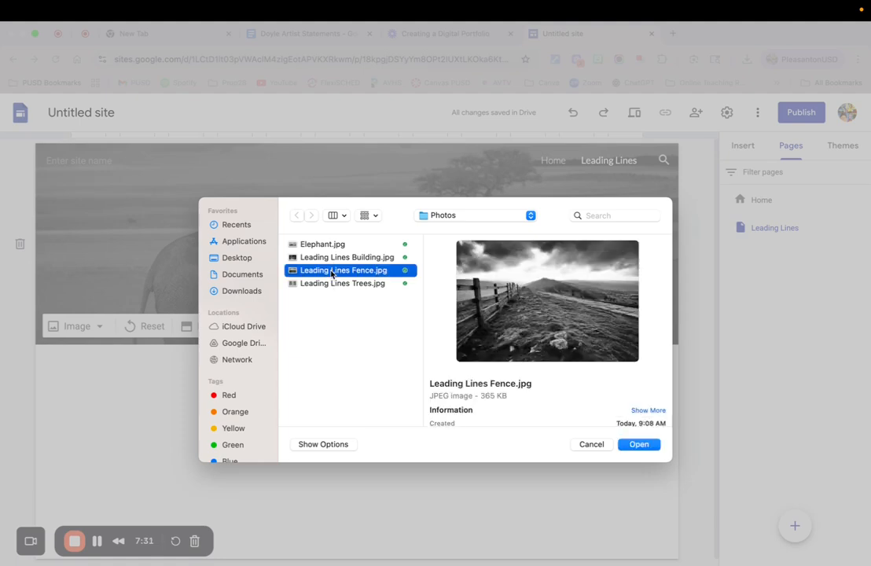
left_click(639, 445)
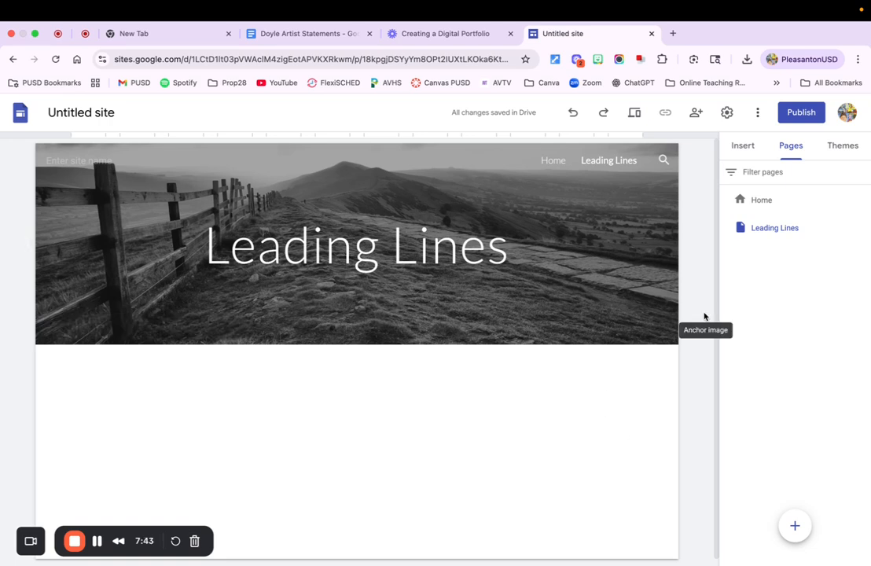
Add a block with one image beside text below the Leading Lines header and enter "Reflection" as its heading
left_click(743, 147)
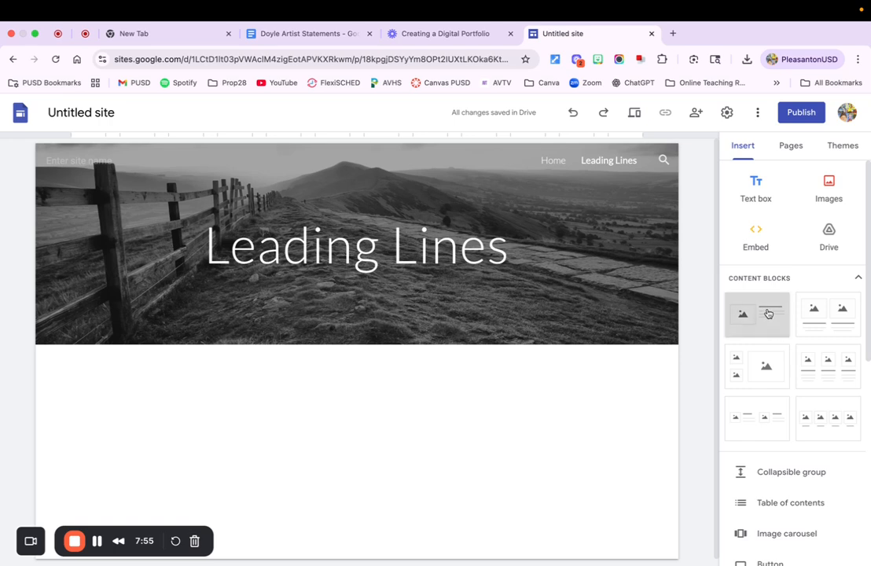
left_click_drag(768, 313, 354, 415)
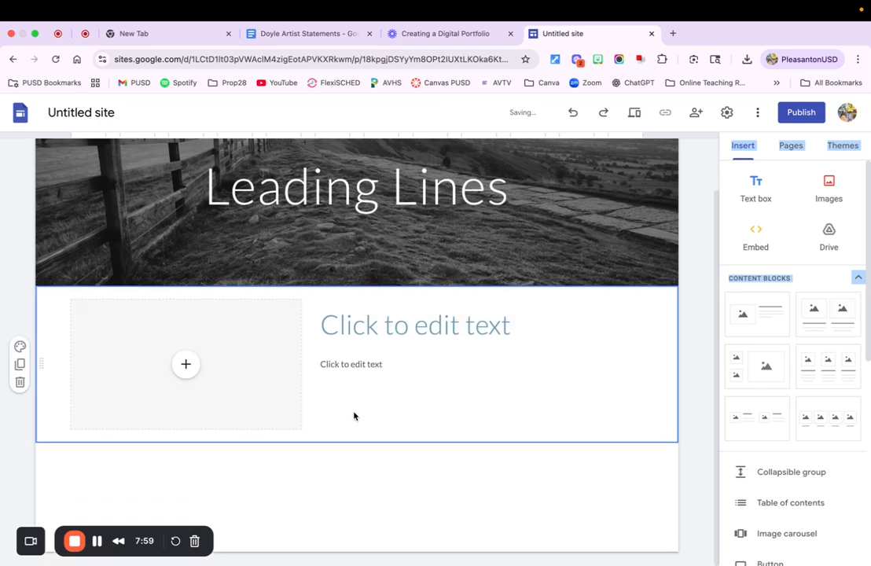
left_click(338, 323)
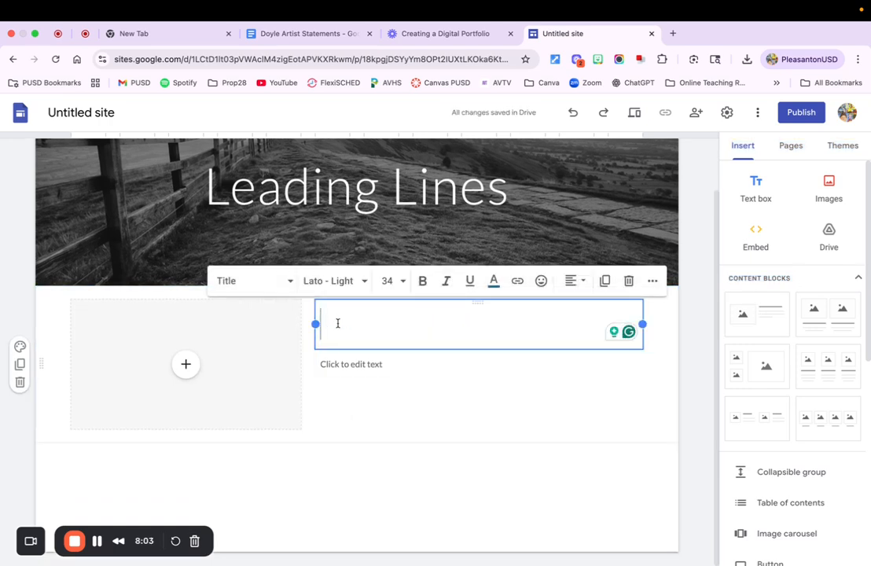
type("Refle")
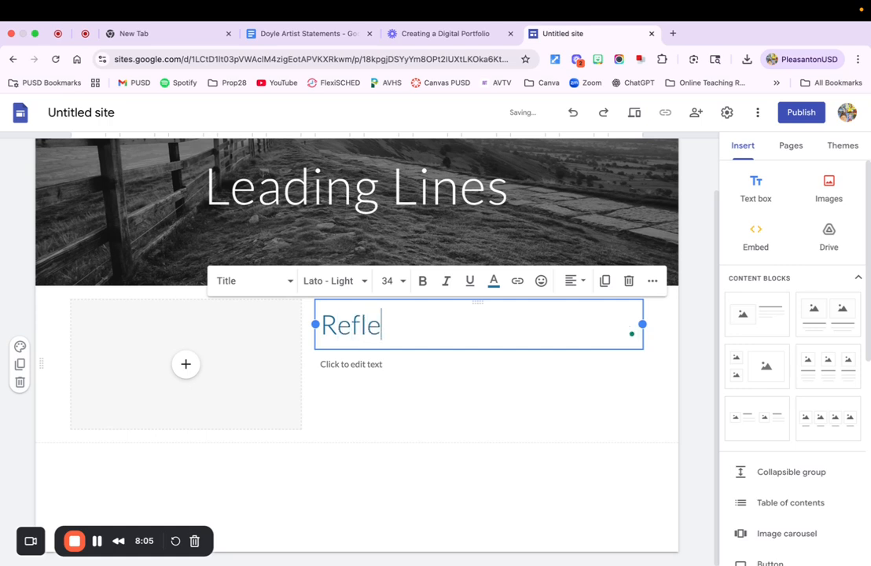
type("ction")
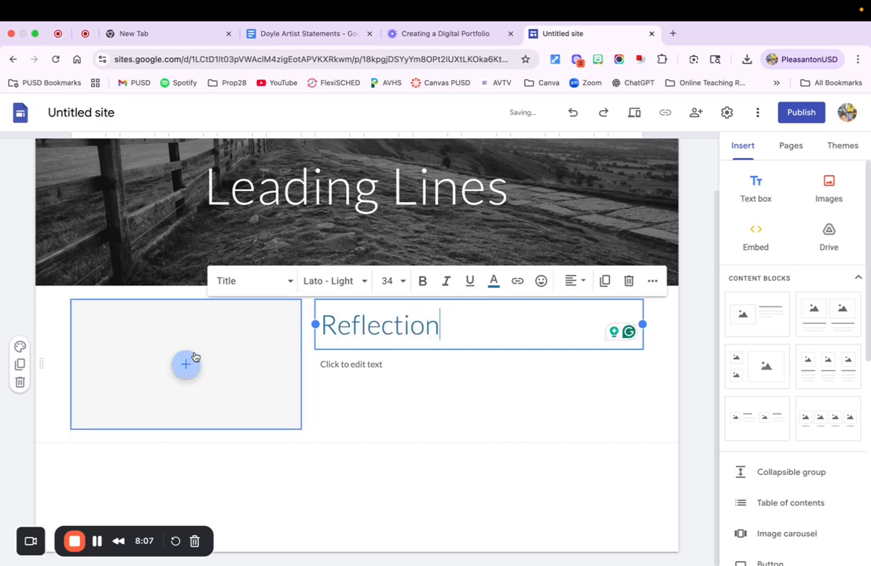
Upload Leading Lines Trees.jpg from the Photos folder into the image placeholder beside the Reflection heading
left_click(218, 337)
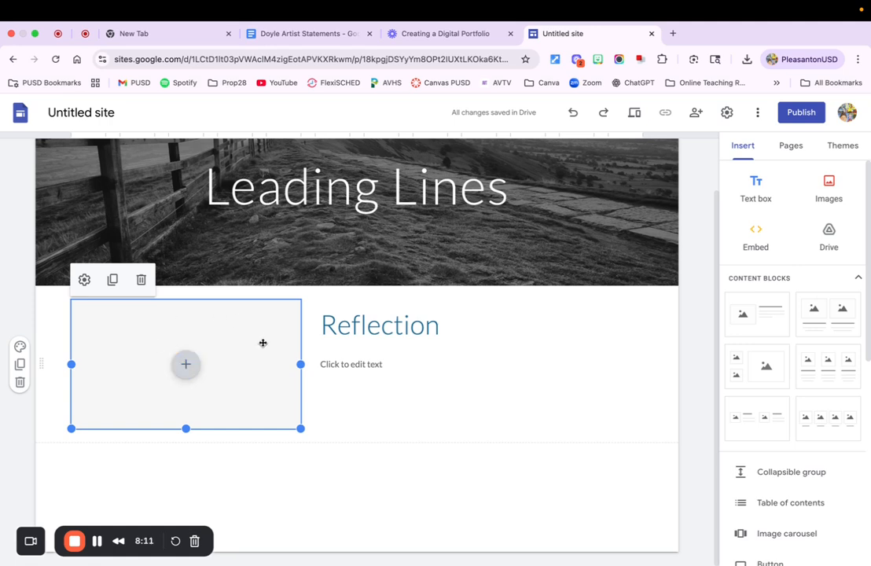
left_click(187, 365)
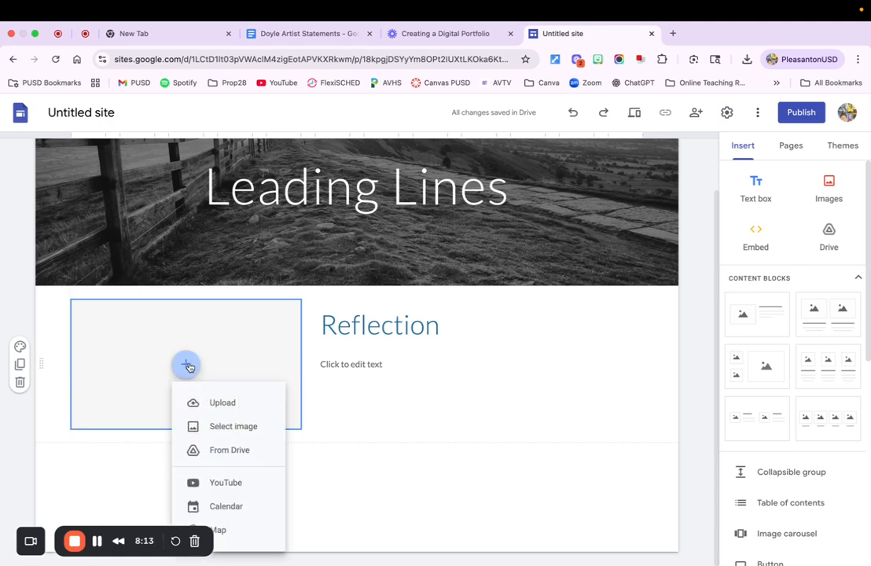
left_click(221, 403)
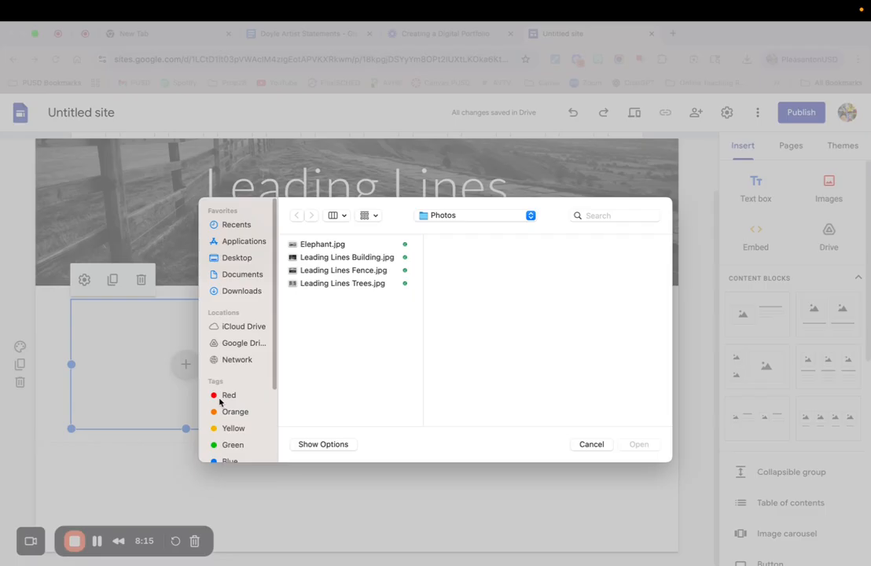
left_click(334, 284)
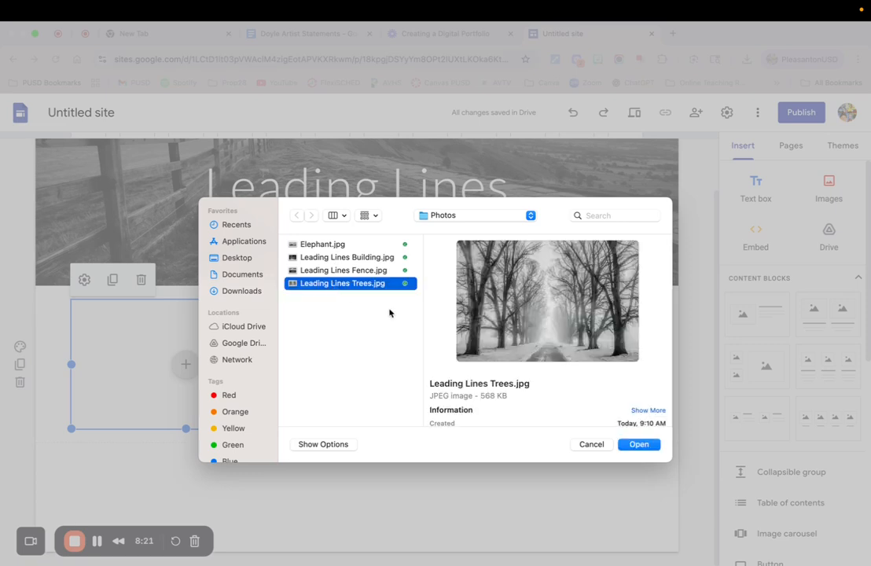
left_click(641, 445)
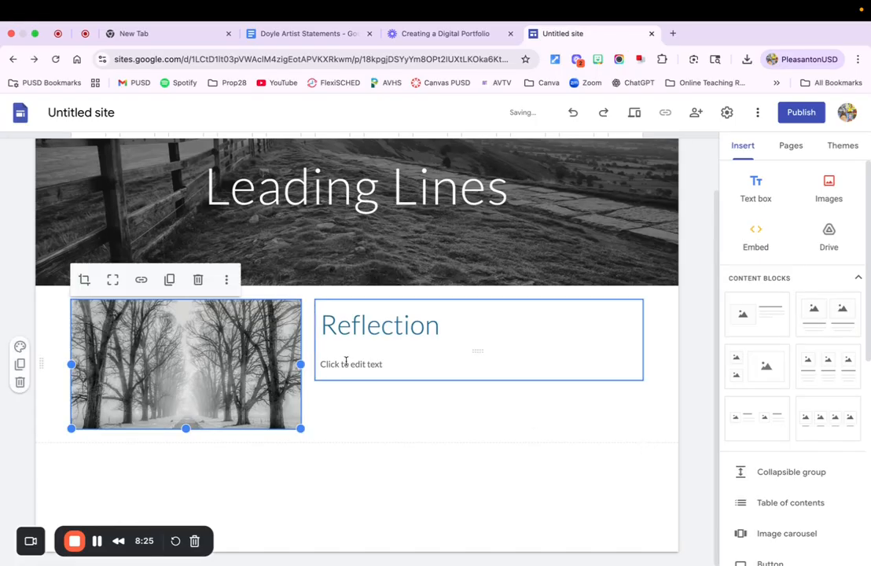
Fill the text below the Reflection heading with two lines: "I chose this photo because...." and "To take this photo I had to..."
left_click(331, 364)
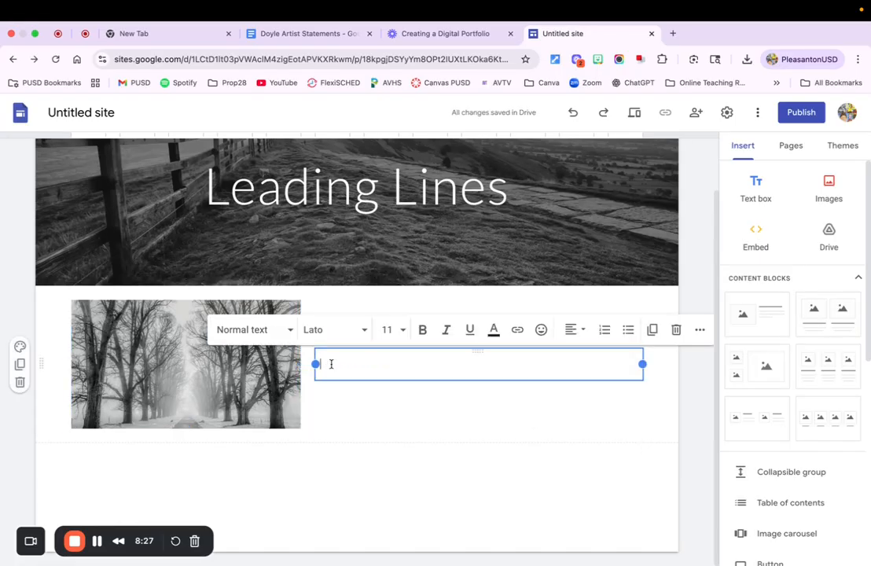
type("I chose this photo because....")
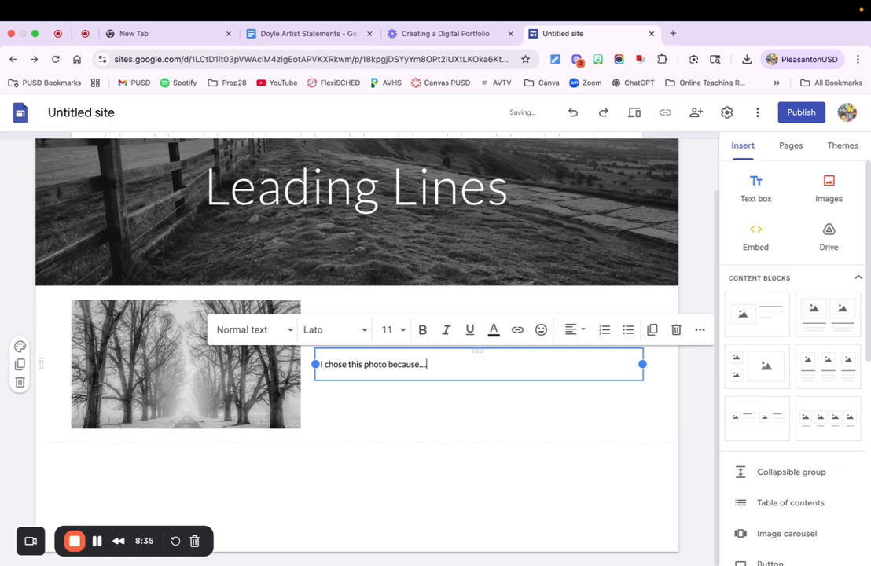
key("Return")
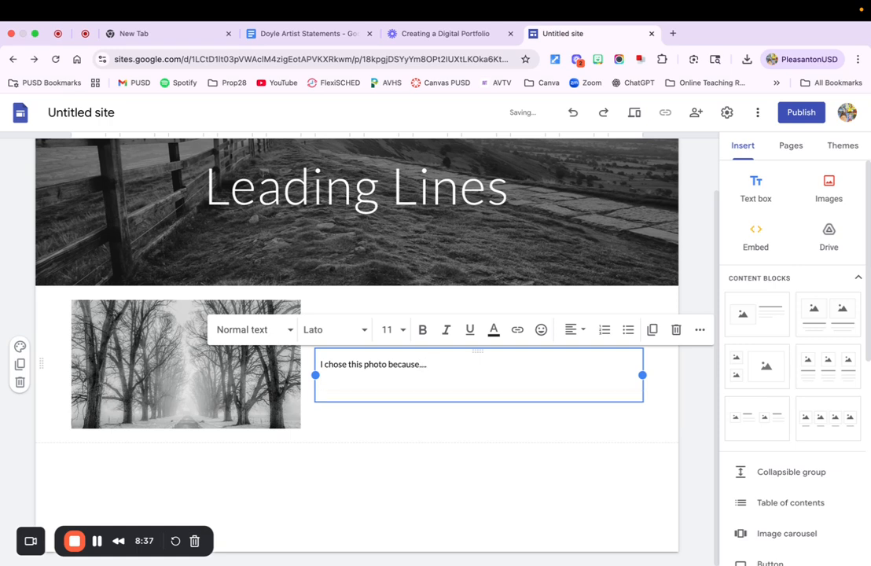
type("To take this photo I had to")
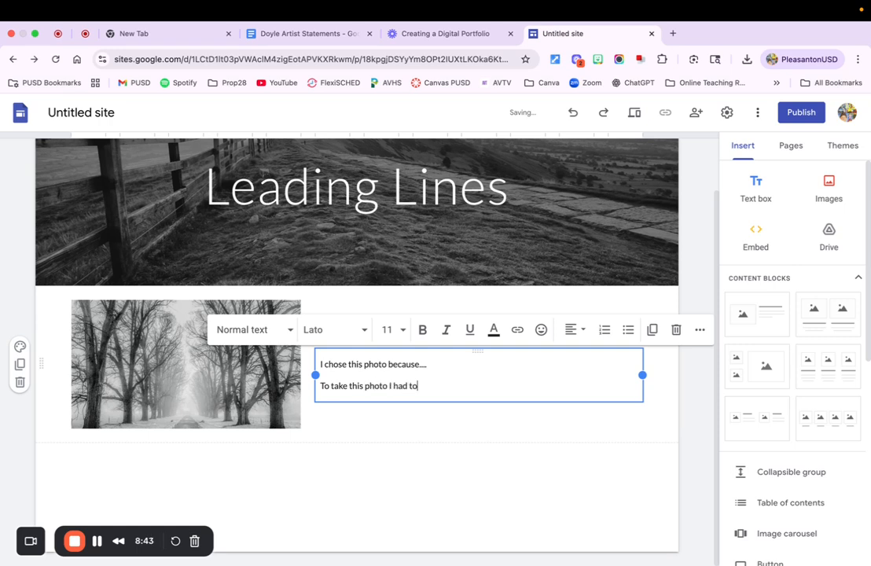
type("...")
left_click(383, 482)
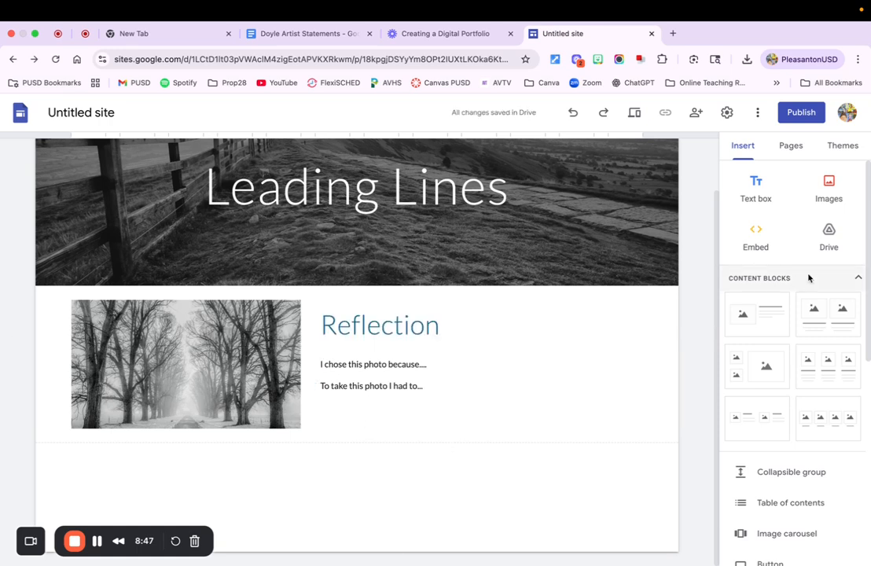
Add two more blocks with one image beside text below the Reflection section
left_click(767, 314)
left_click_drag(766, 314, 272, 531)
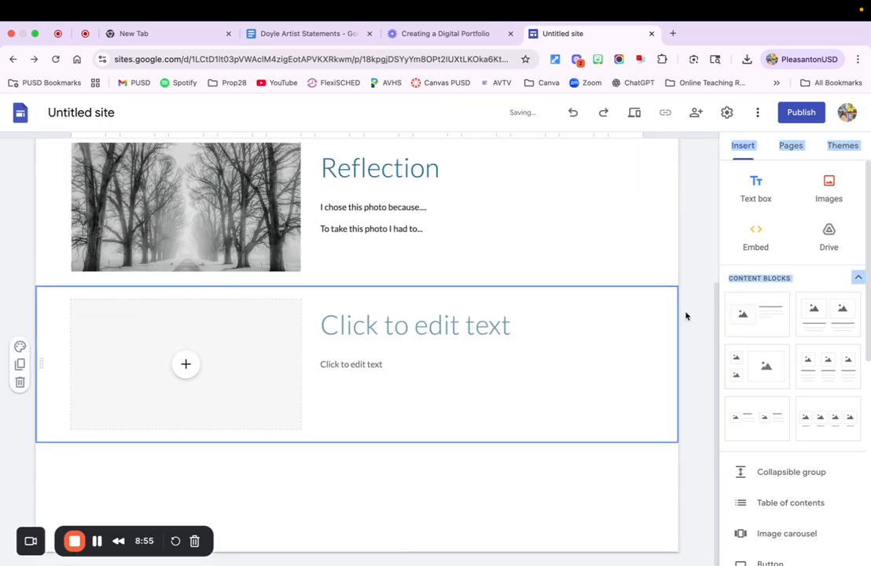
left_click_drag(763, 313, 473, 527)
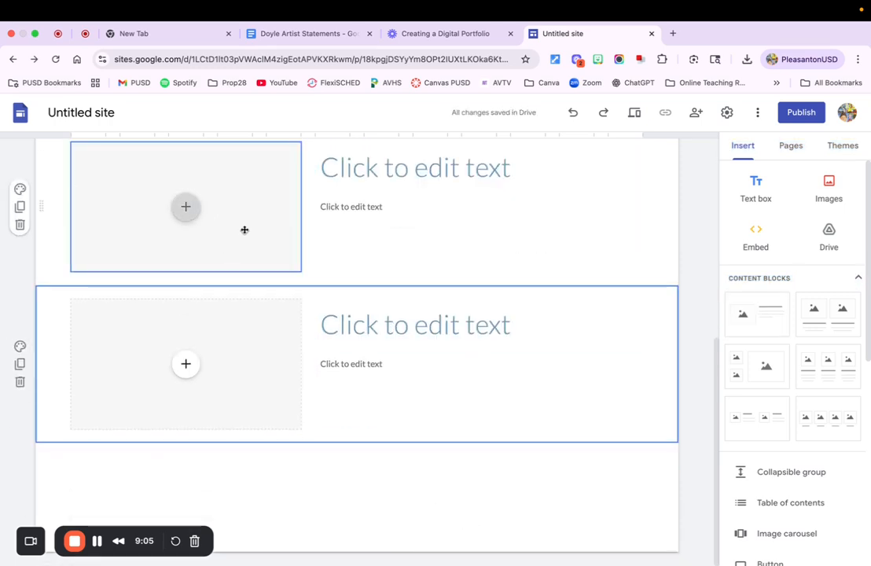
left_click_drag(239, 221, 444, 203)
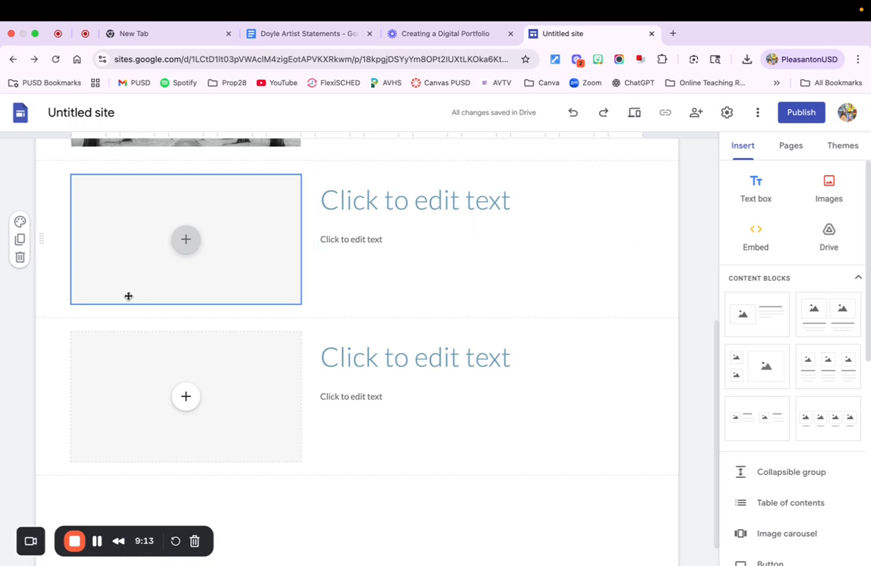
scroll(305, 313, "up", 5)
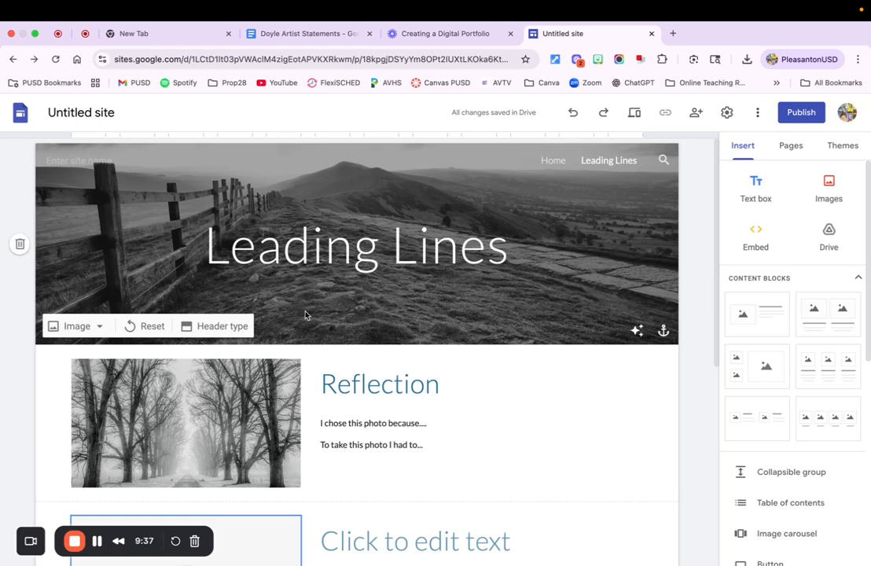
Publish the site at a web address made of the owner's surname with an s plus "-portfolio", and copy the published site link
left_click(799, 114)
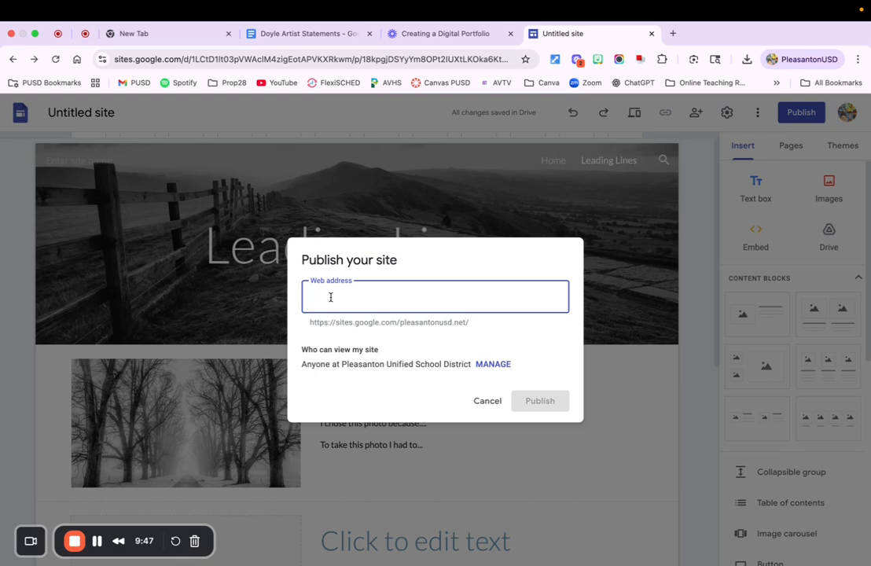
type("doy")
key("BackSpace")
key("BackSpace")
key("BackSpace")
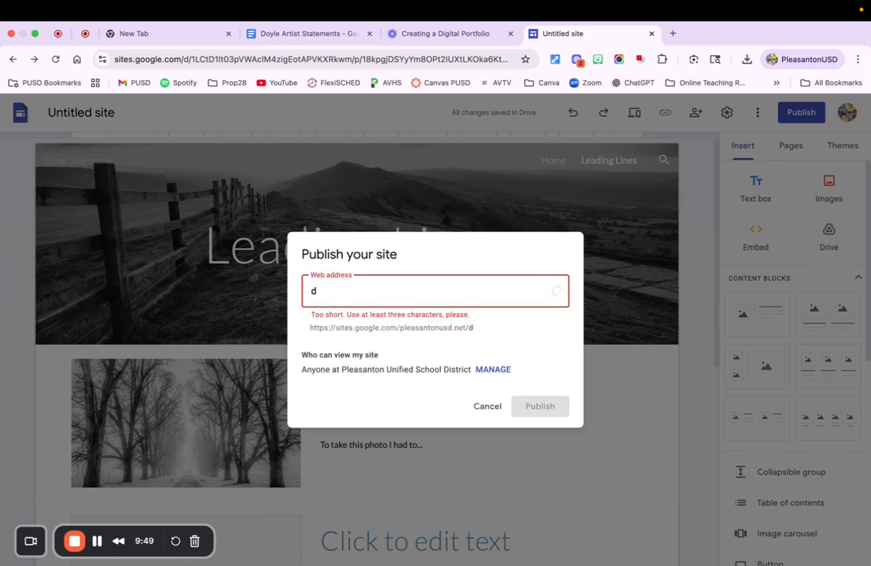
type("doyles-")
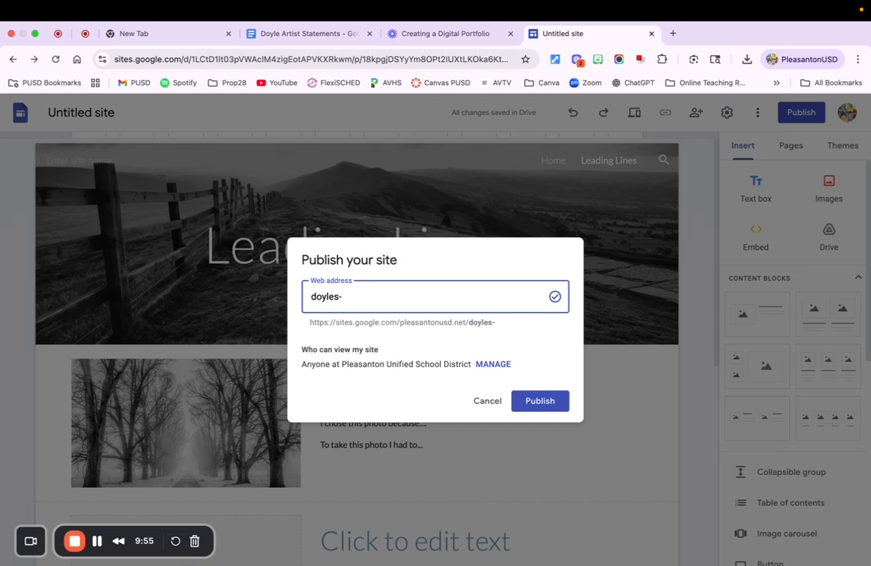
type("portfolio")
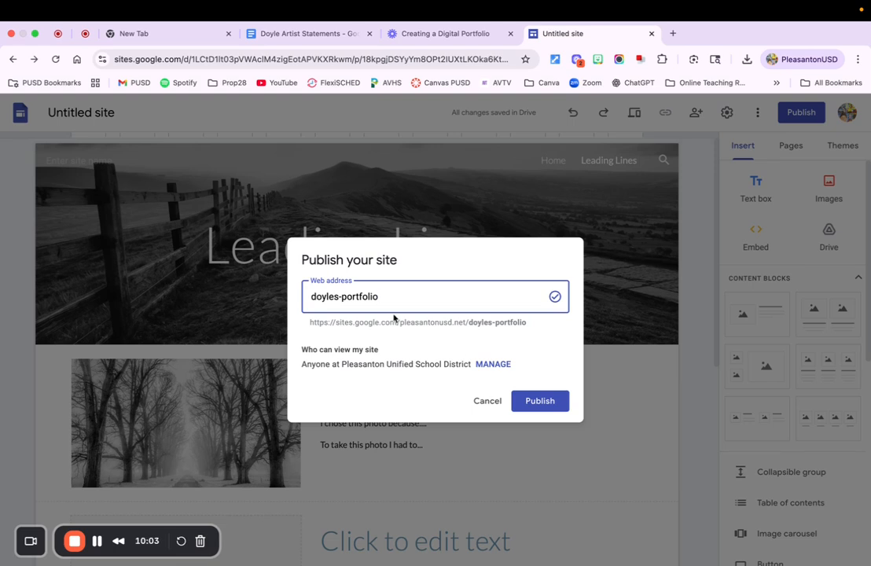
left_click(537, 401)
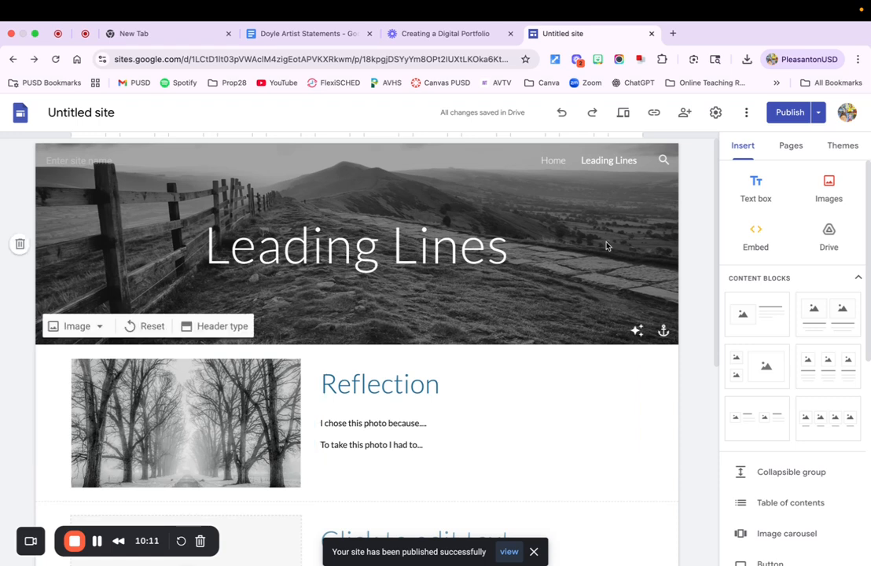
left_click(653, 114)
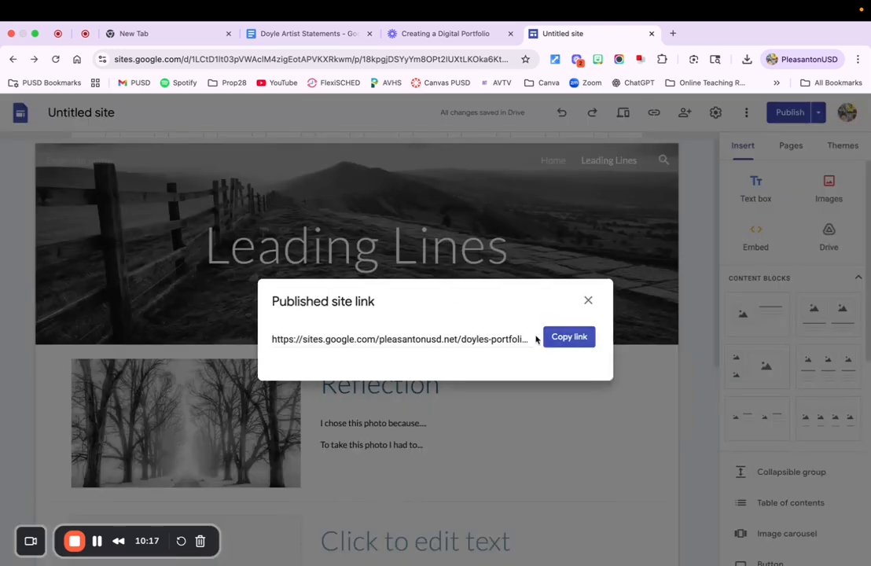
left_click(567, 343)
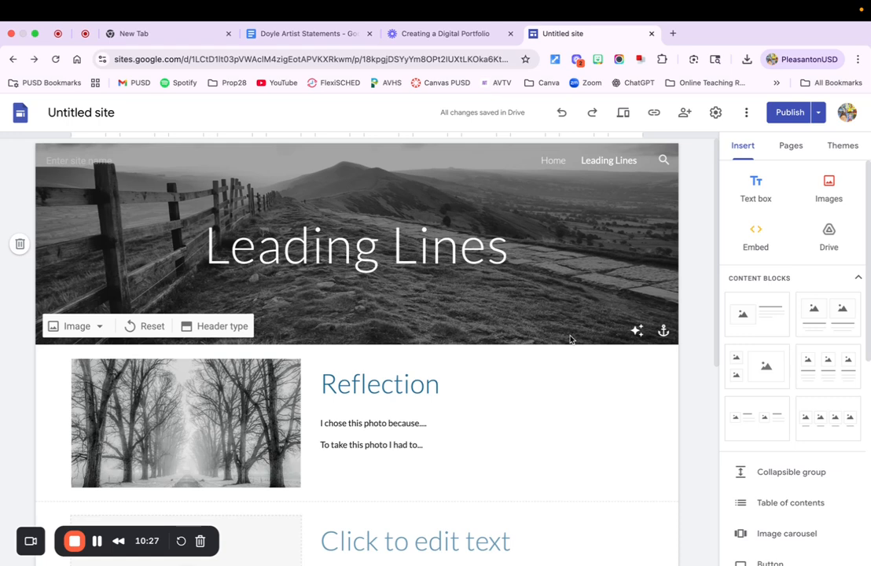
Delete the trees photo beside the Reflection text and publish the updated Leading Lines page
left_click(210, 409)
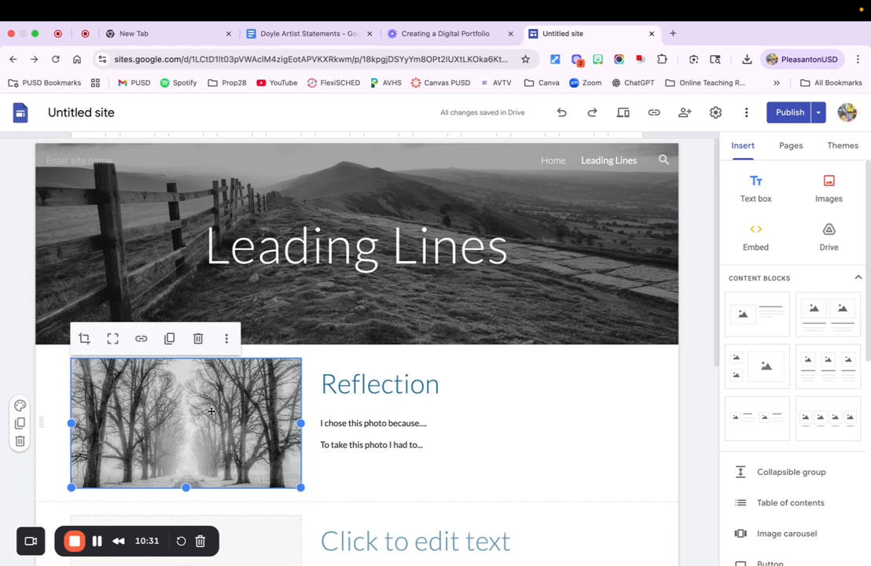
key("Delete")
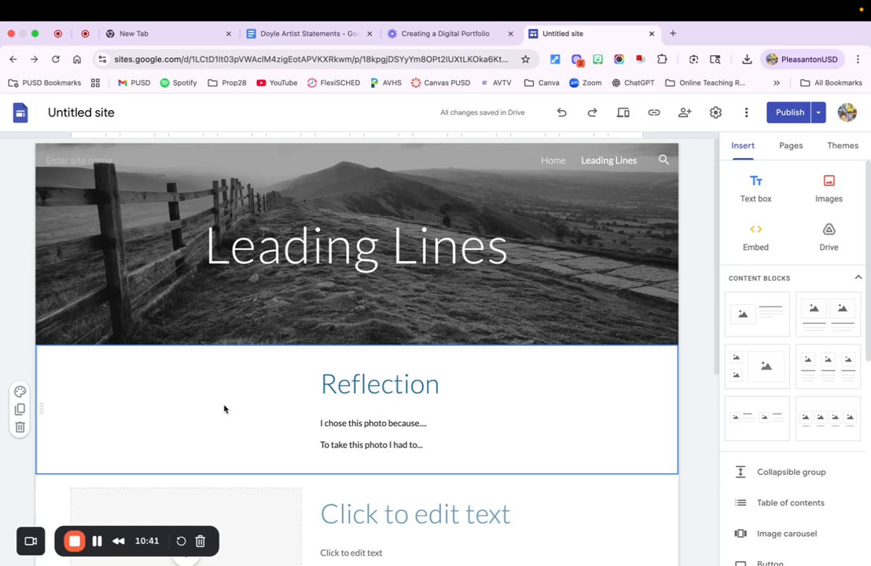
left_click(788, 111)
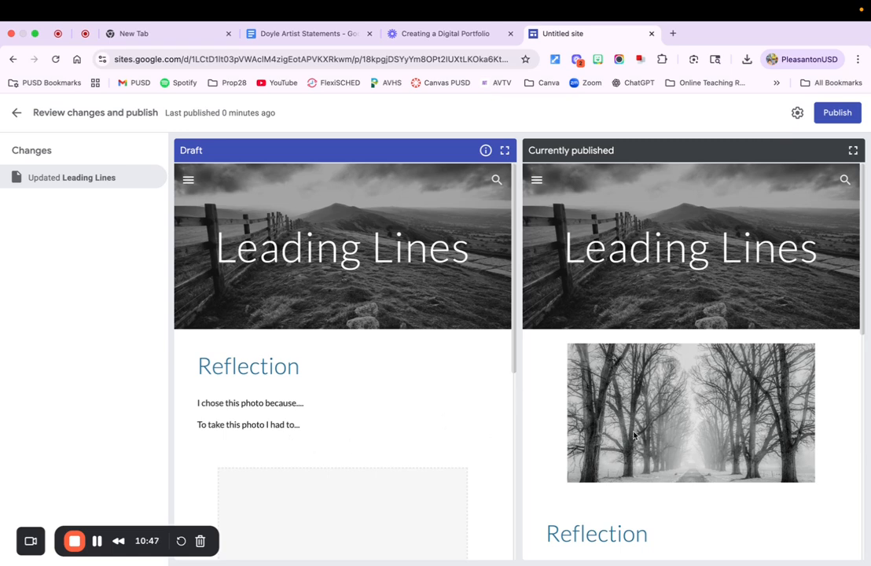
left_click(837, 113)
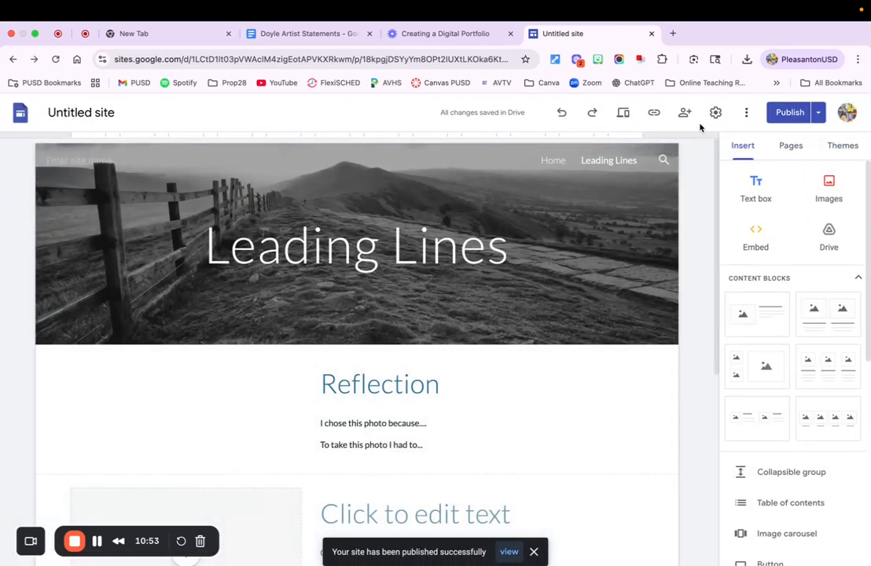
Copy the published site link to the clipboard again
left_click(656, 115)
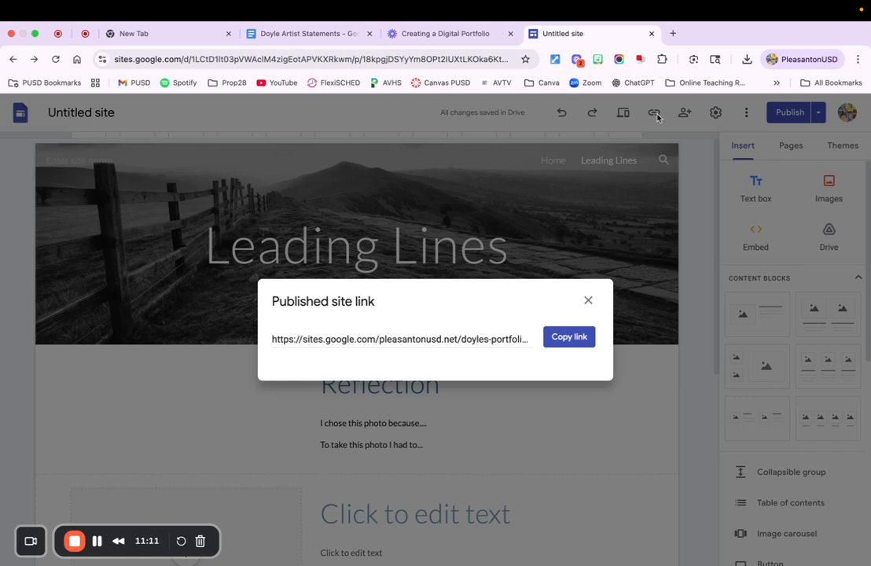
left_click(558, 339)
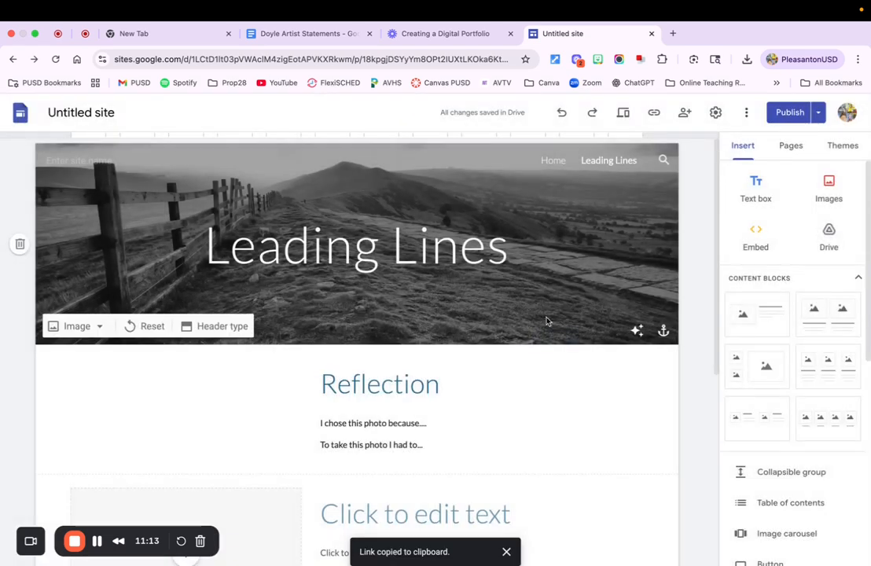